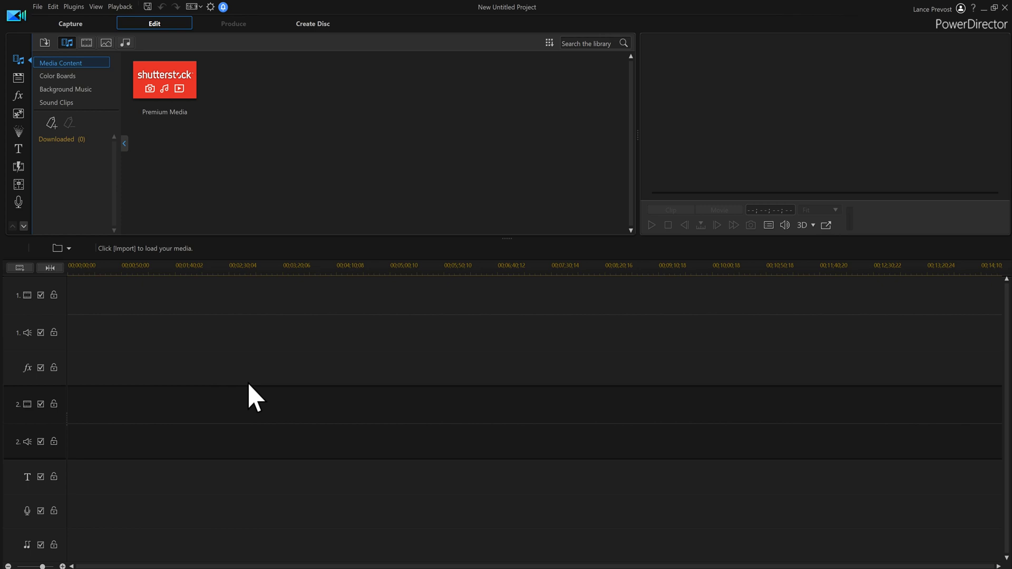
Open the Title Room to list the Text Only title templates.
click(17, 153)
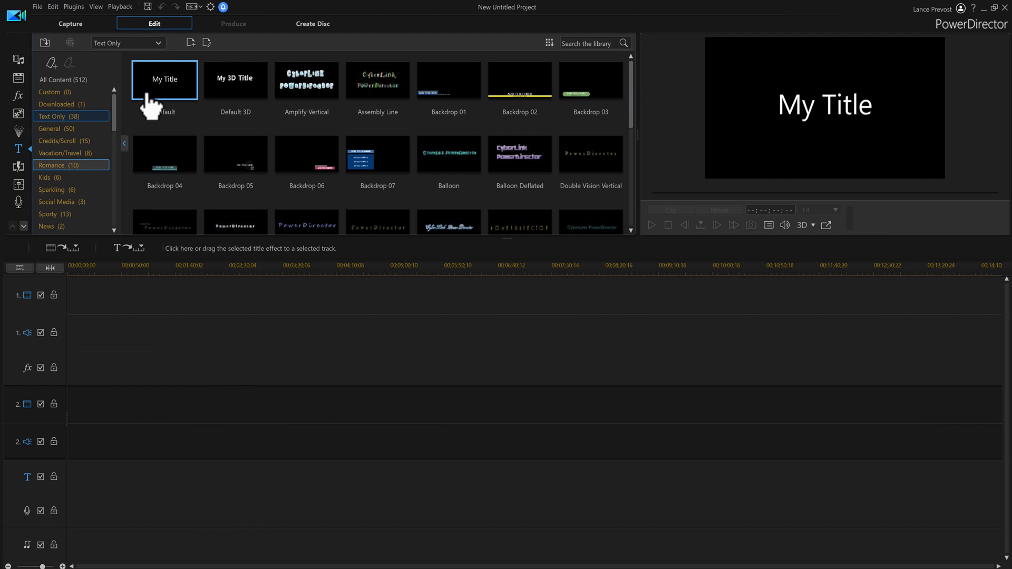
Put the default My Title template on video track 1 and open it in Title Designer.
drag(150, 103, 361, 290)
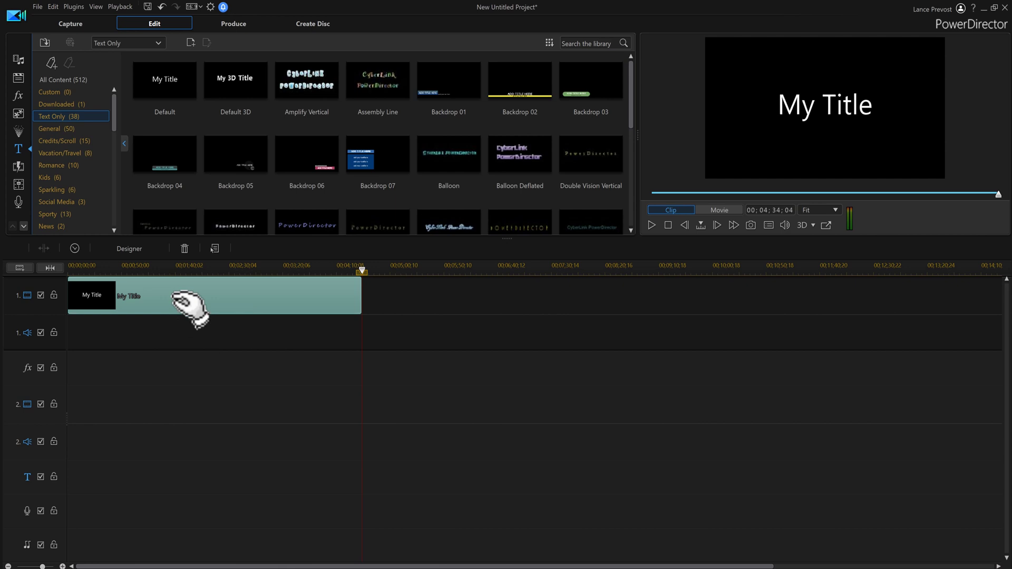
double_click(187, 307)
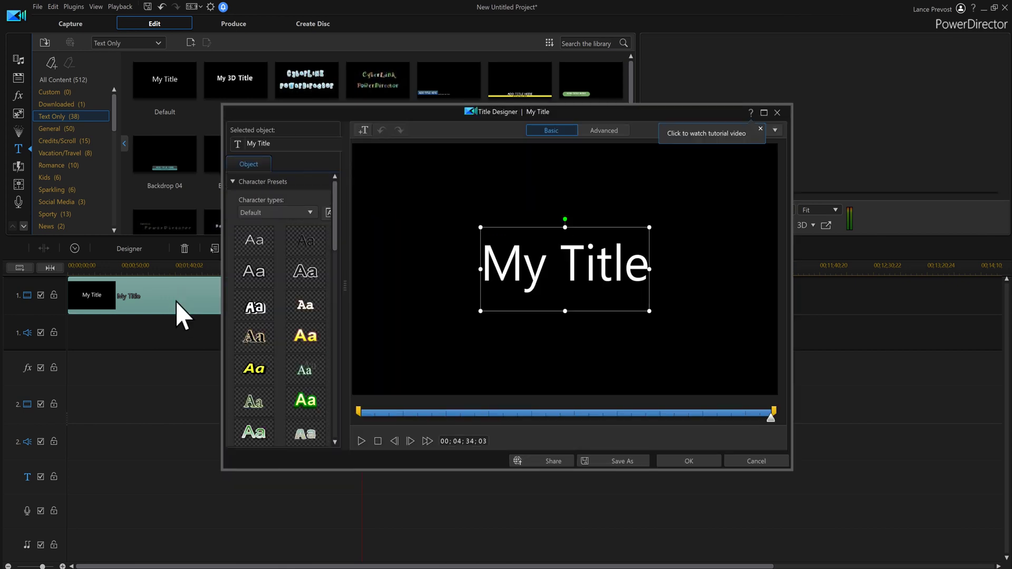
Apply the yellow, dark-outlined bold character preset to the title text.
click(319, 283)
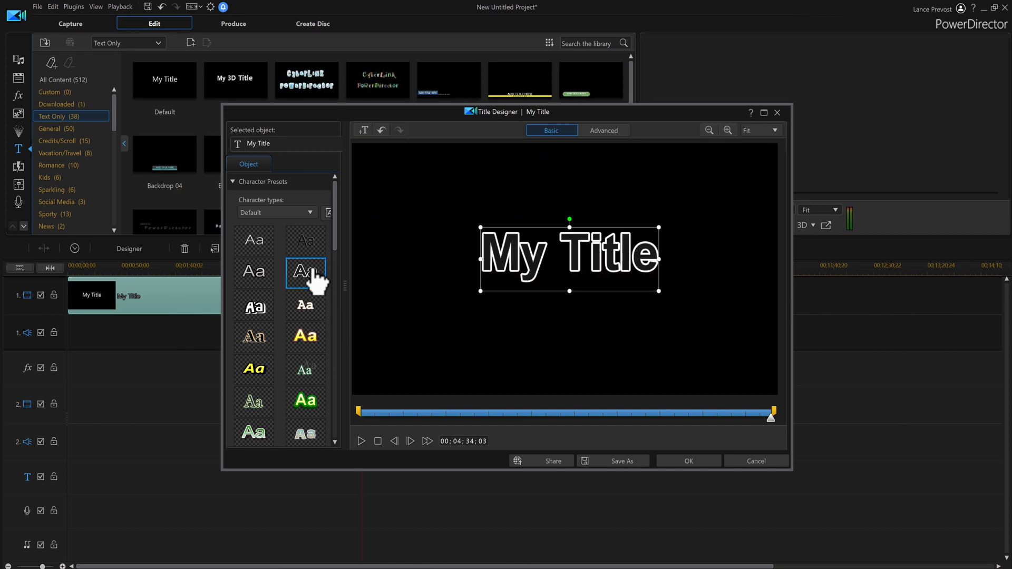
click(305, 336)
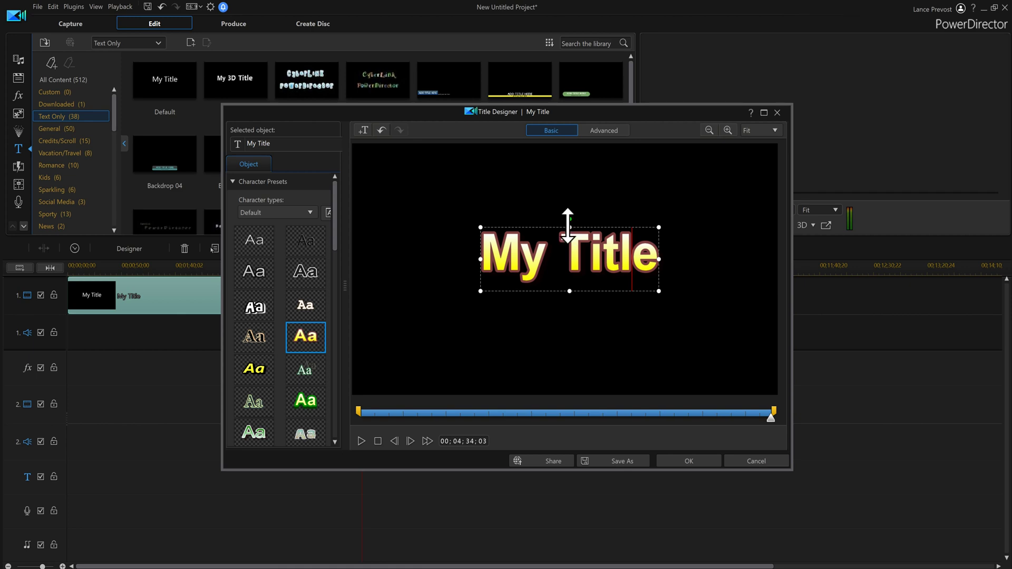
drag(576, 226, 464, 219)
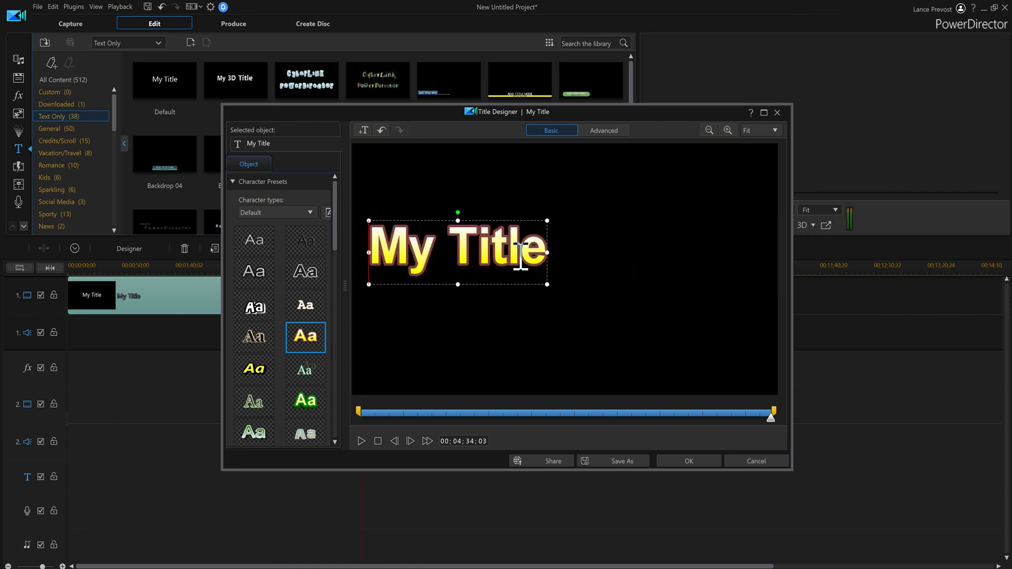
Replace the text with 'PowerDirector' and 'Tutorials' on two lines.
key(Delete)
key(Delete)
key(Delete)
key(Delete)
key(Delete)
key(Delete)
key(Delete)
key(Delete)
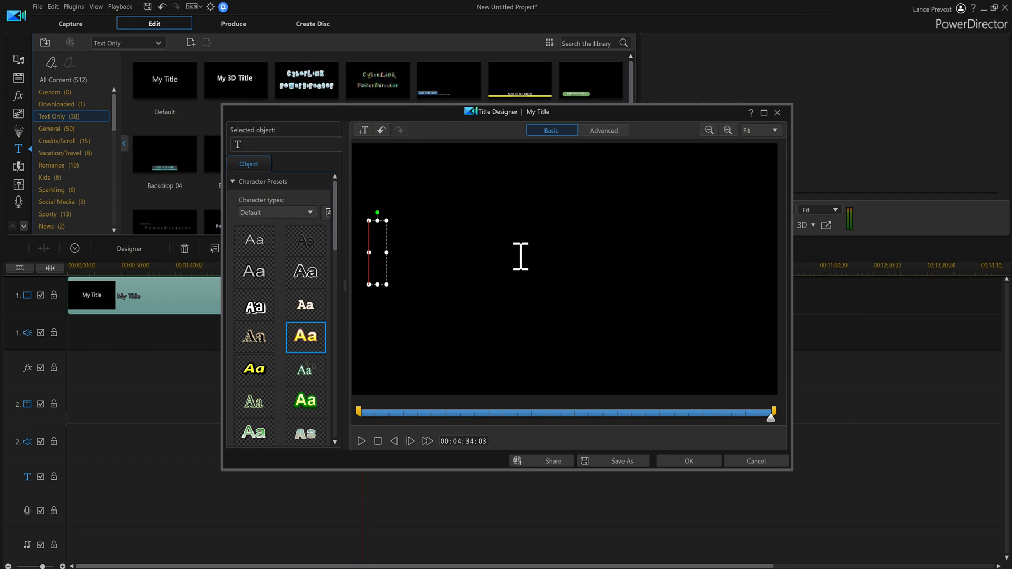
text(Power)
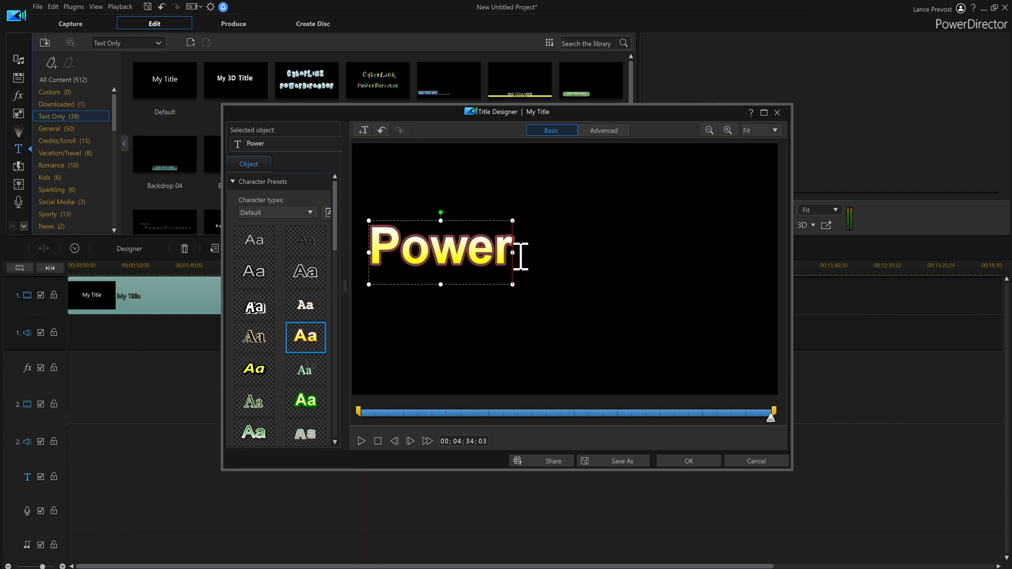
text(Director)
key(Return)
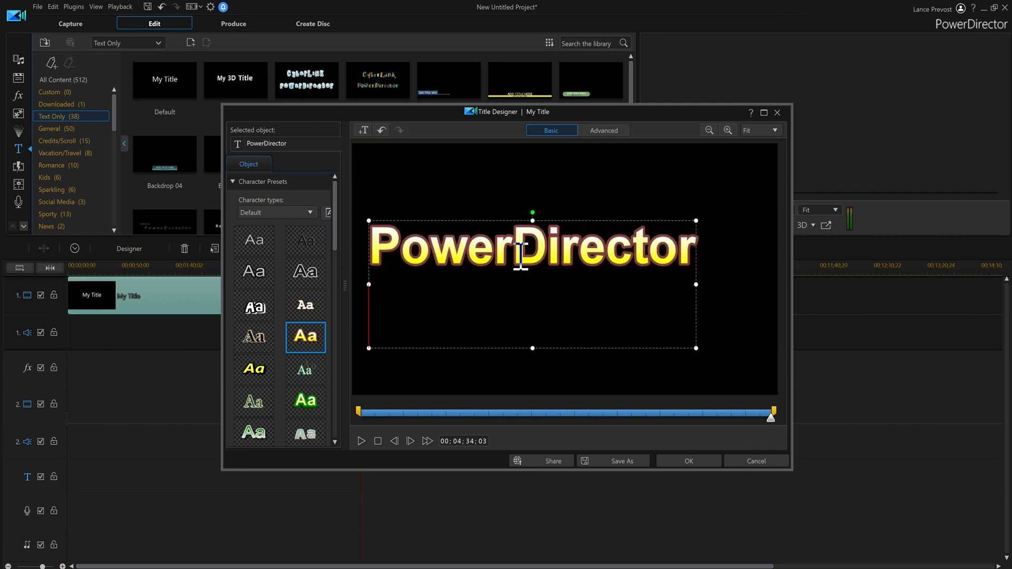
text(Tur)
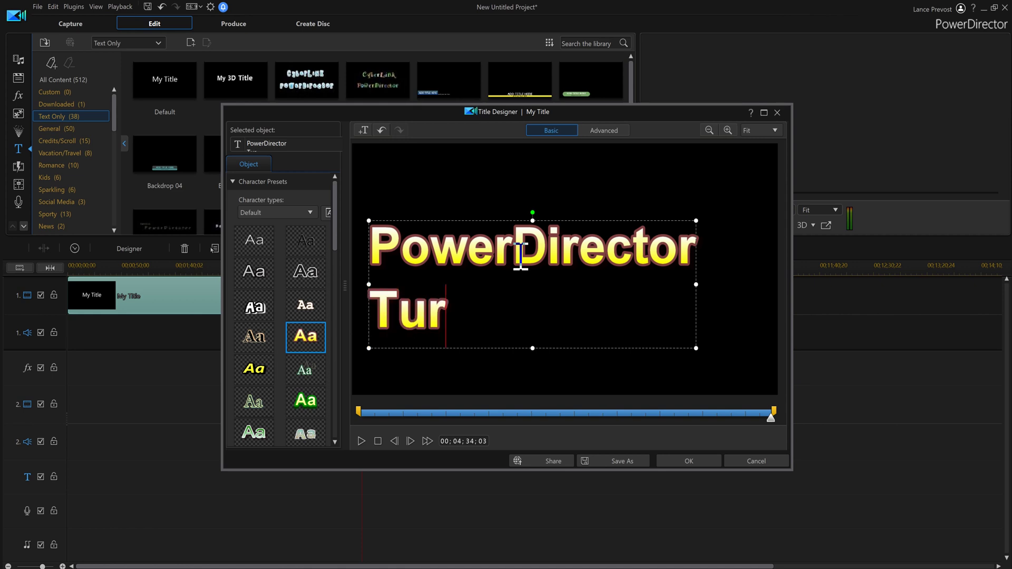
key(BackSpace)
text(torials)
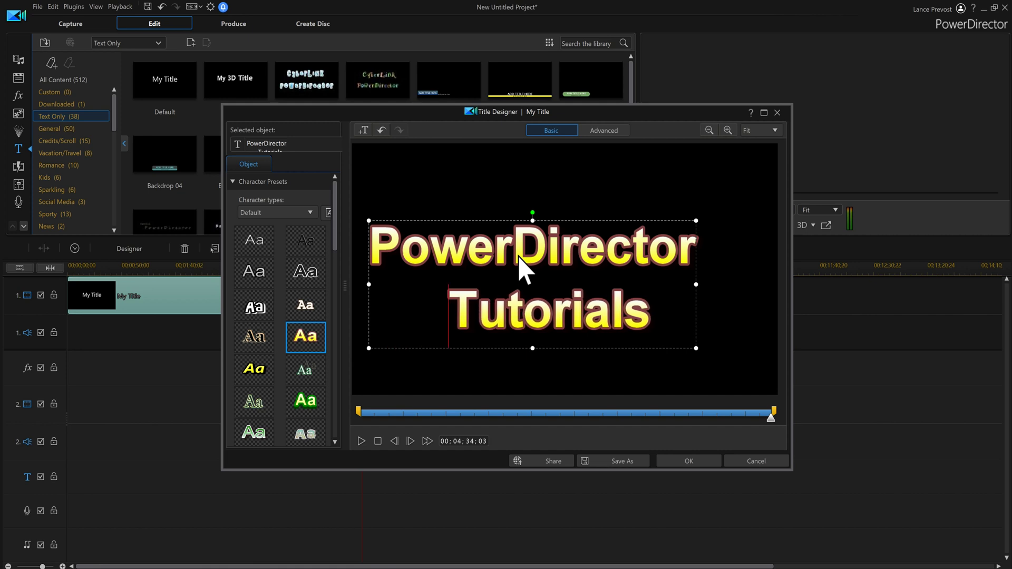
key(Delete)
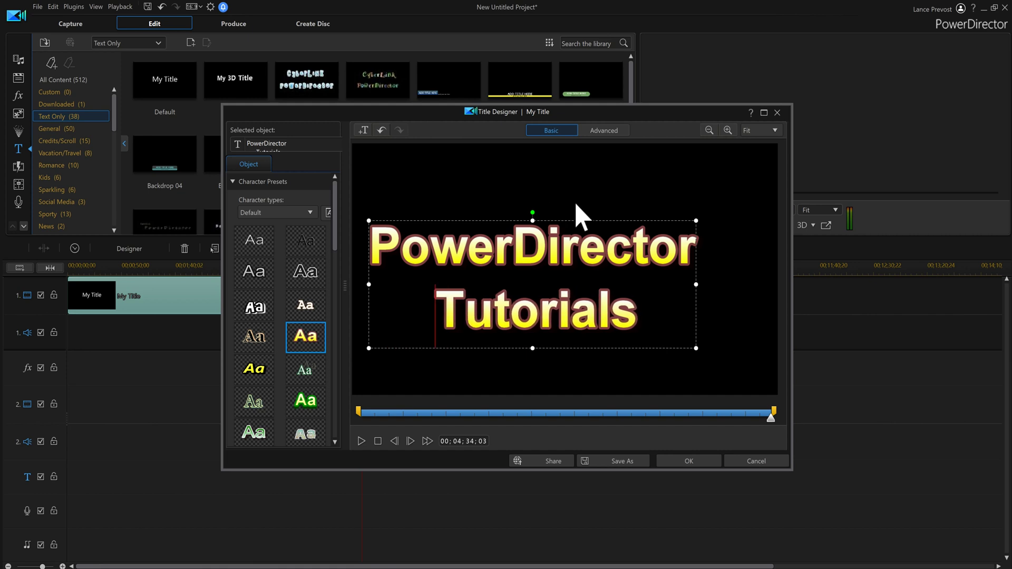
Enlarge and centre the title, then apply the edits to the clip.
drag(696, 285, 776, 270)
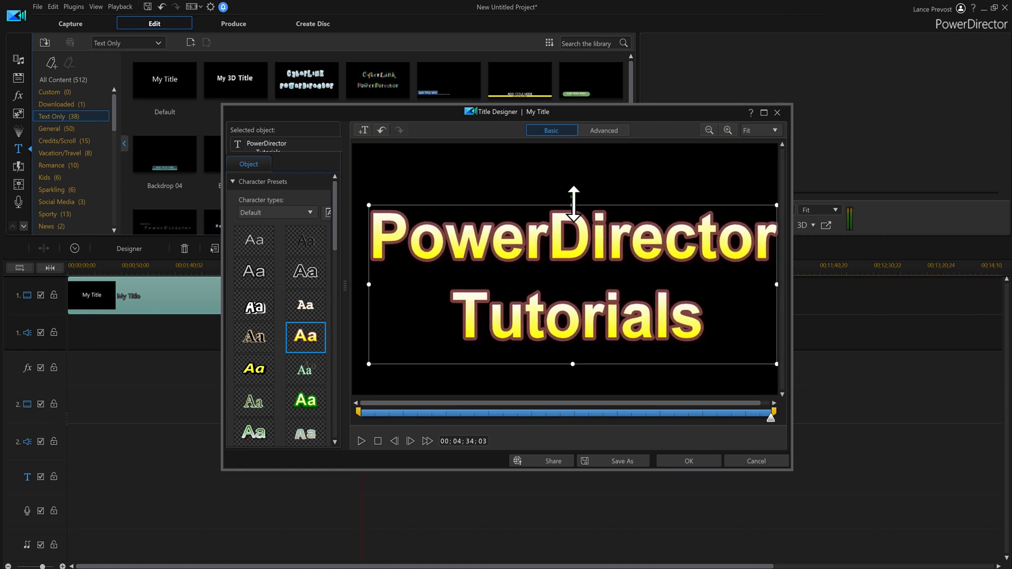
mouse_move(576, 200)
mouse_down()
mouse_move(553, 185)
mouse_move(565, 199)
mouse_up()
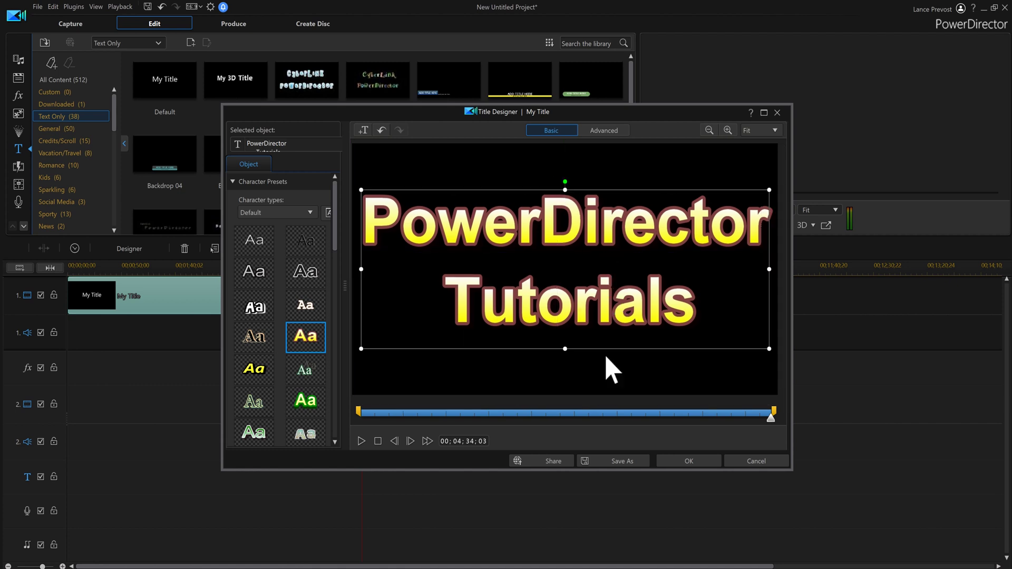
click(683, 461)
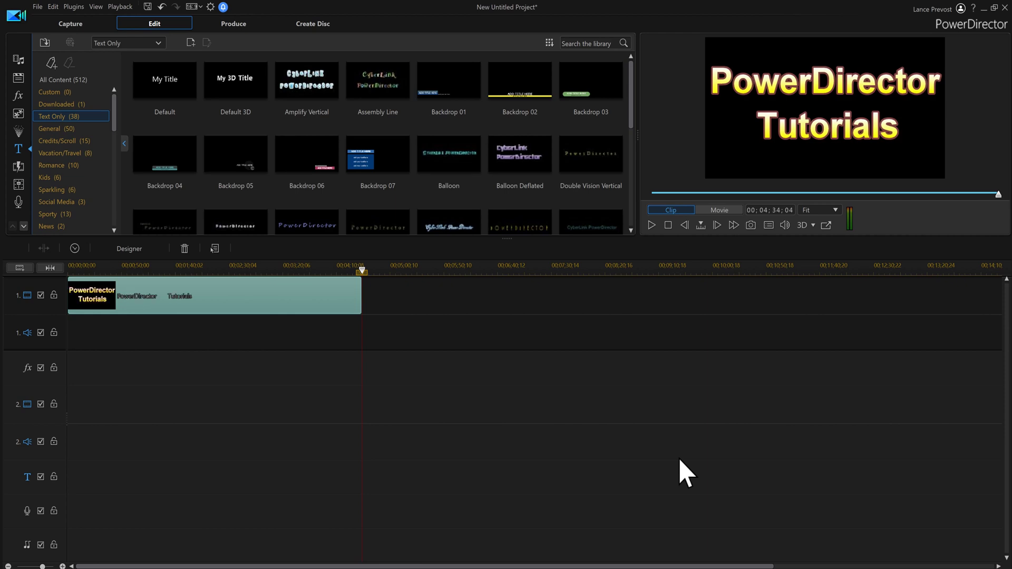
Search the video effects library for 'glitch' to isolate BCC Video Glitch.
click(20, 100)
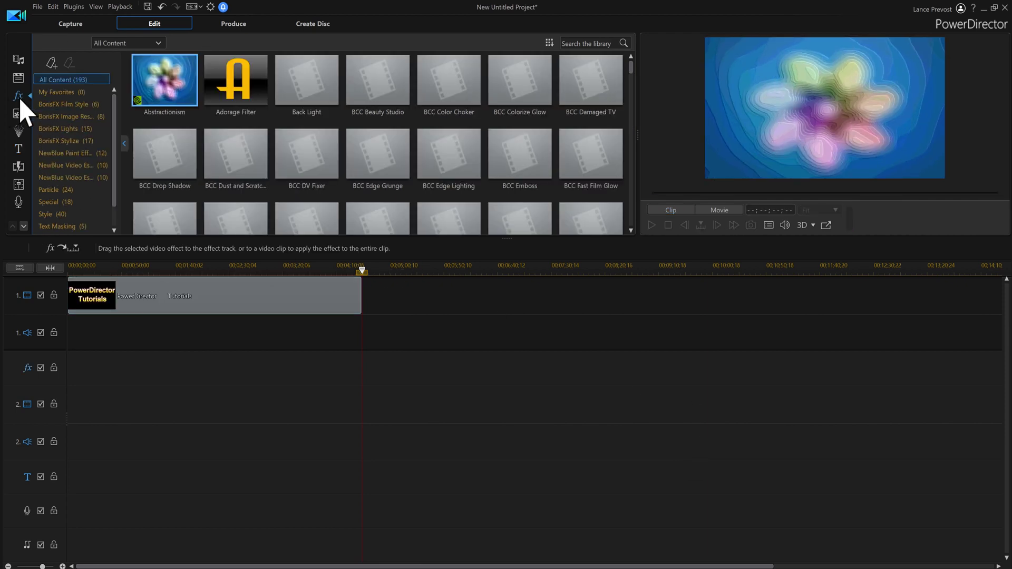
click(582, 43)
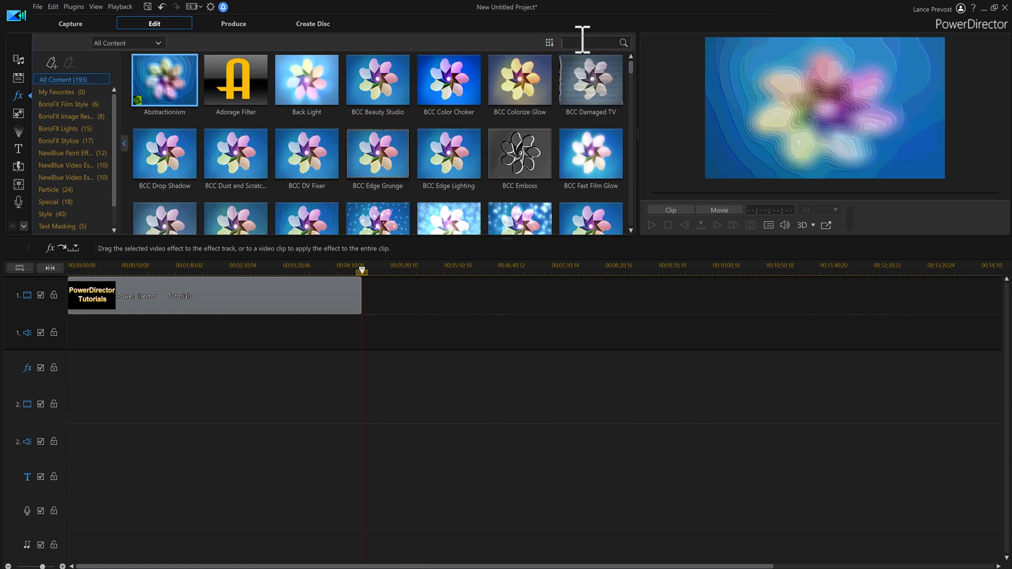
text(glitch)
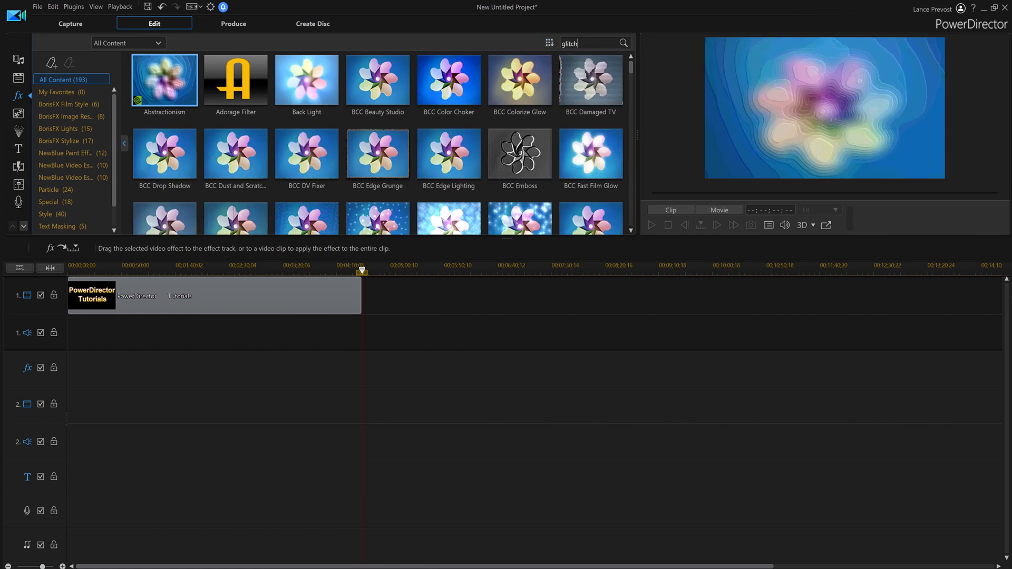
key(Return)
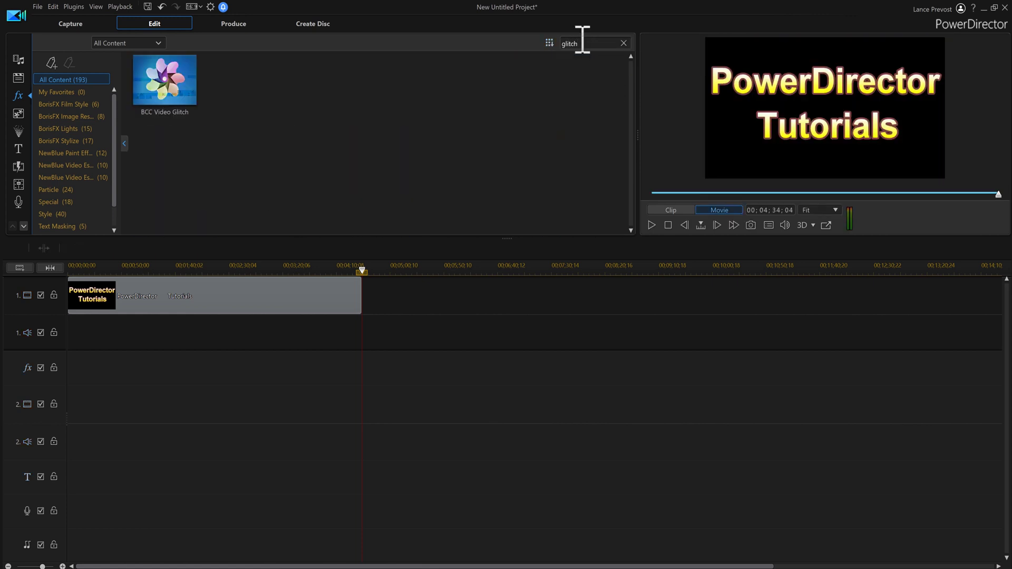
Place BCC Video Glitch on the fx track spanning the title clip, preview it, and select it.
drag(177, 99, 65, 378)
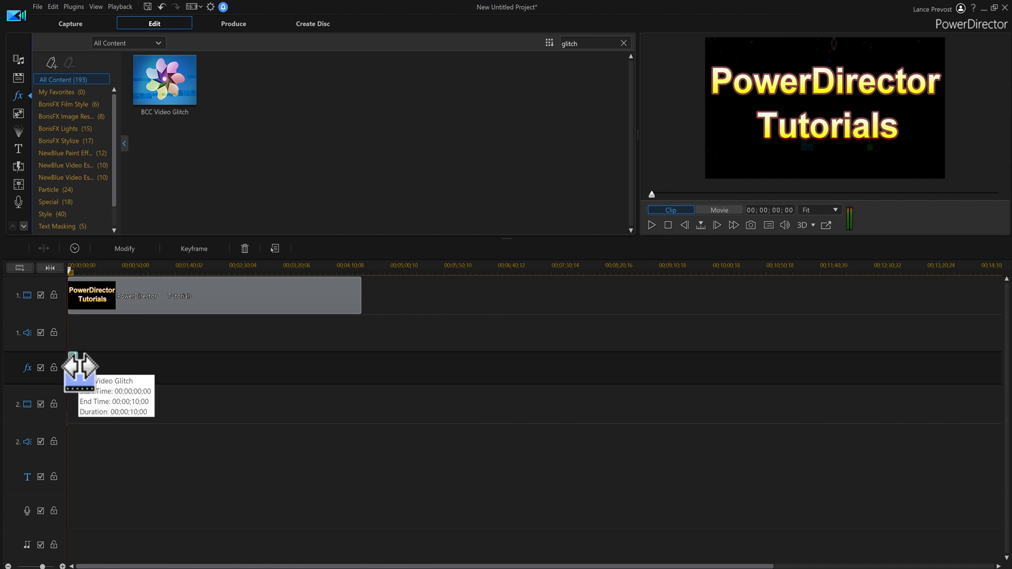
drag(80, 366, 363, 366)
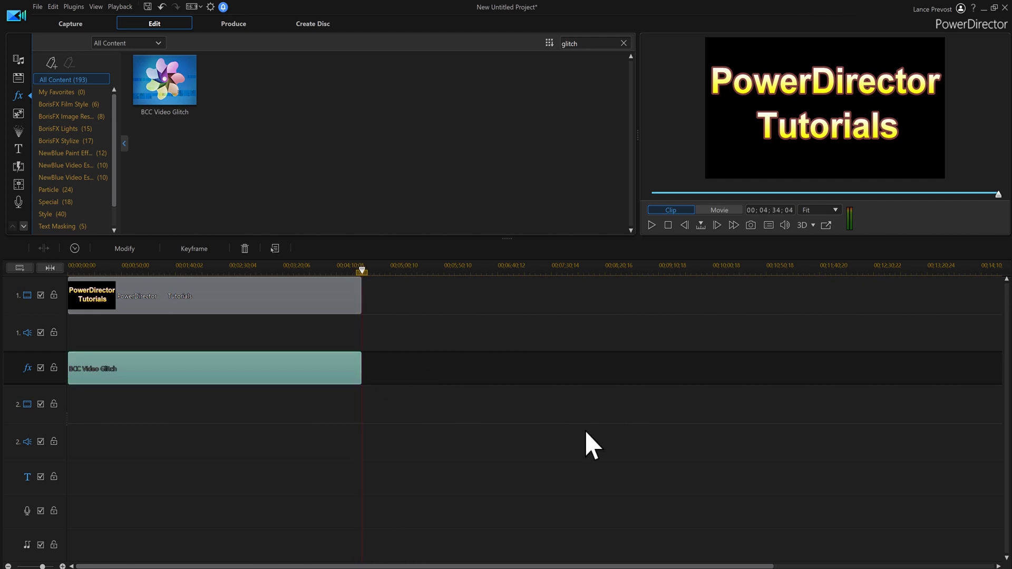
click(669, 226)
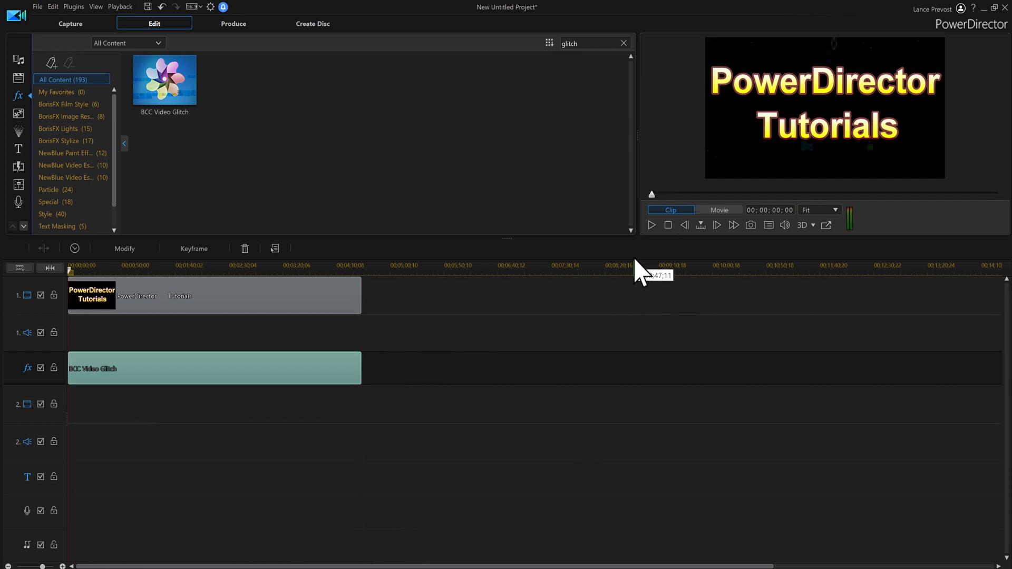
click(654, 226)
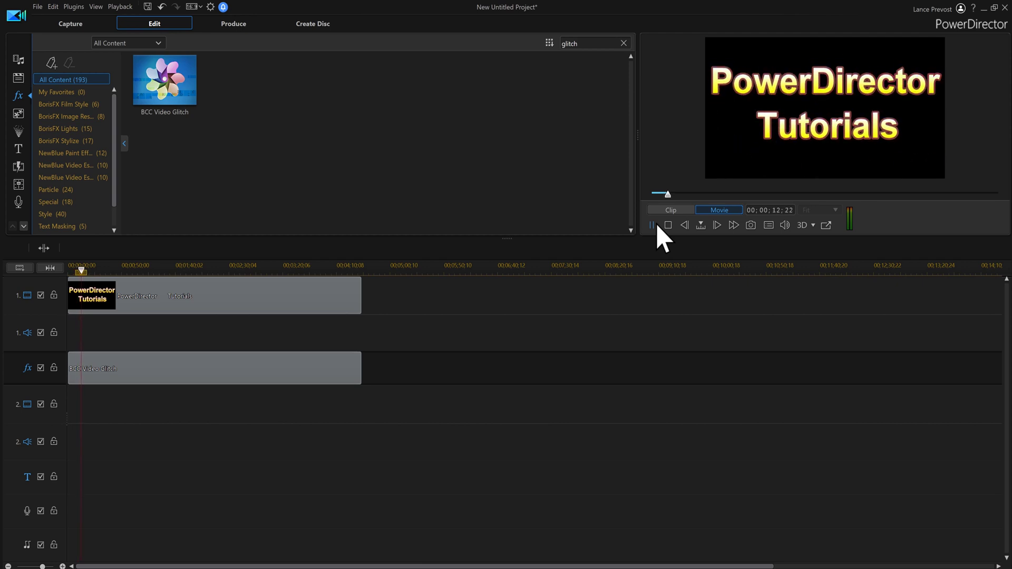
click(653, 225)
click(332, 369)
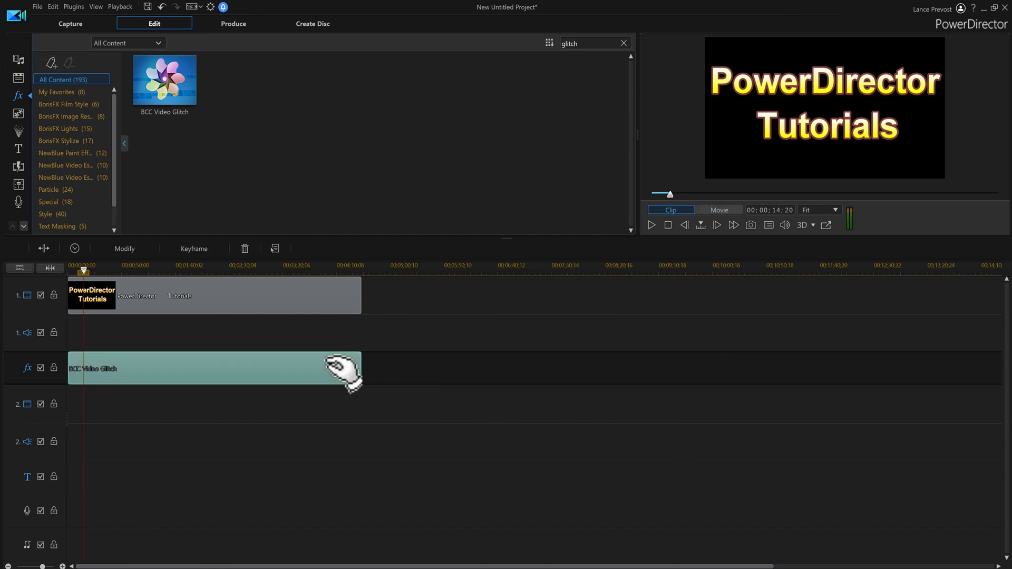
Open the glitch effect's settings, adjust the panel, then select the title clip to return to the library.
click(150, 252)
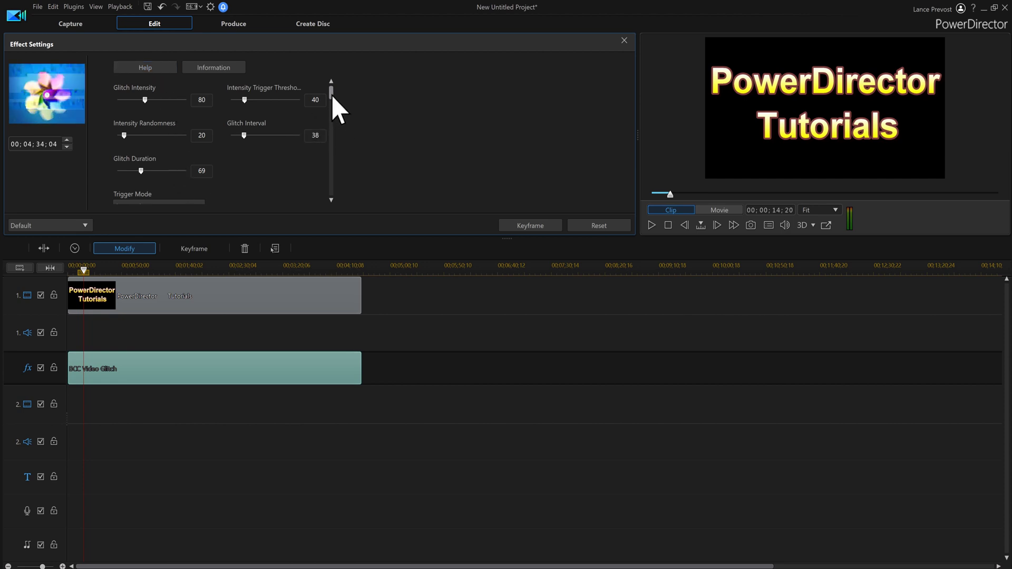
drag(332, 98, 339, 127)
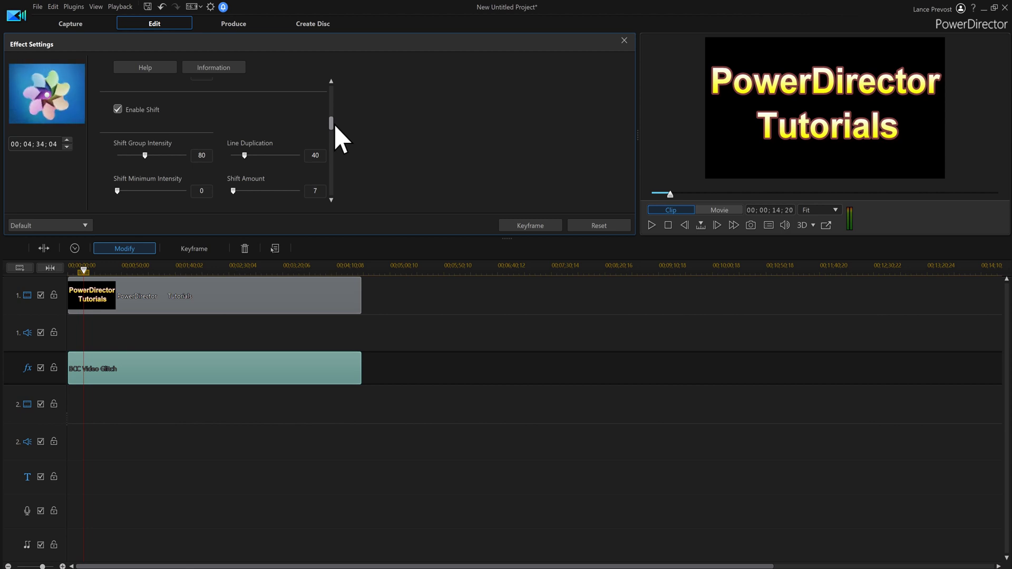
drag(335, 126, 335, 132)
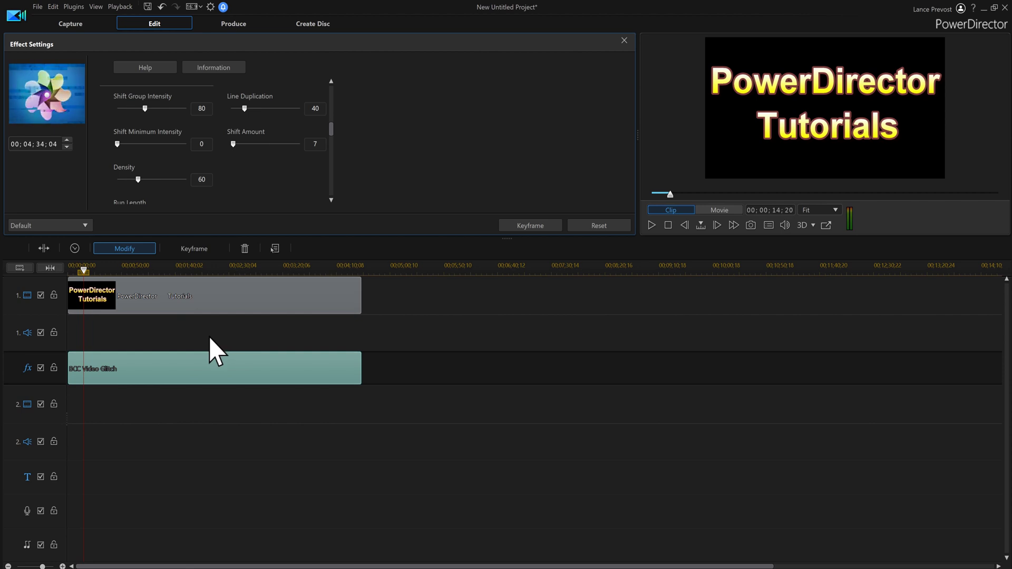
click(356, 305)
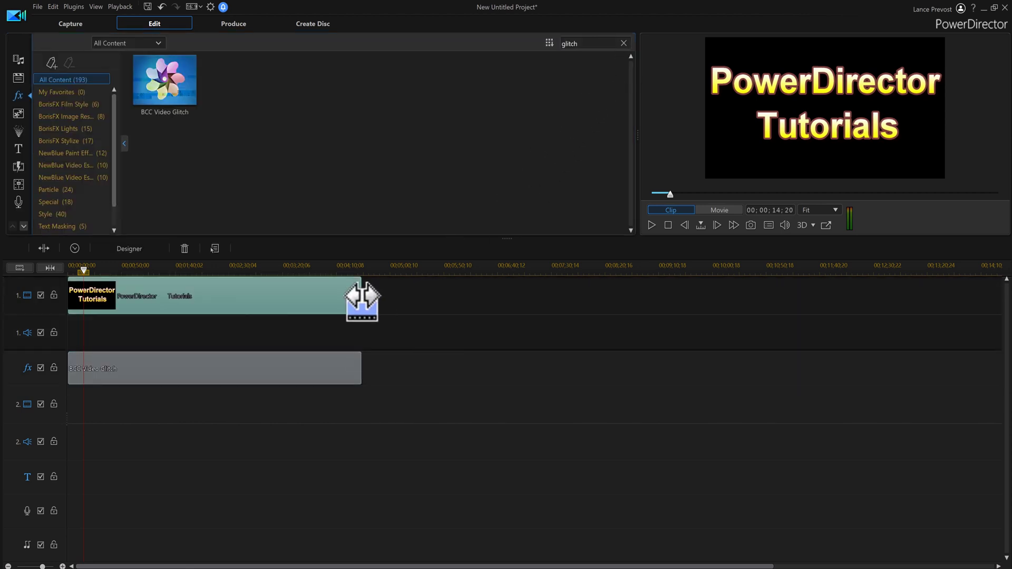
Trim both the title clip and the glitch effect clip to end at 00;02;00;18.
drag(362, 294, 199, 293)
click(351, 374)
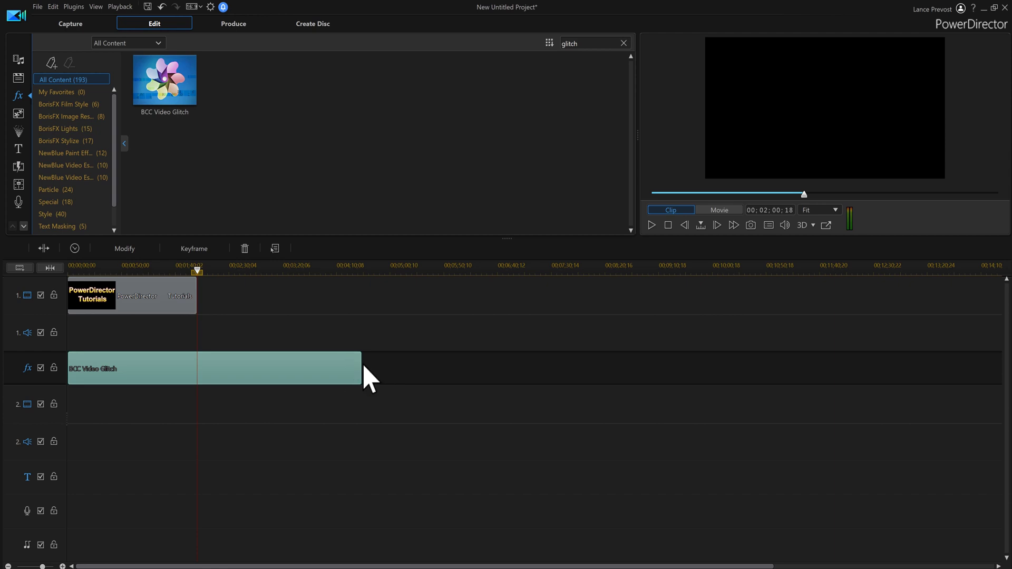
drag(363, 369, 199, 364)
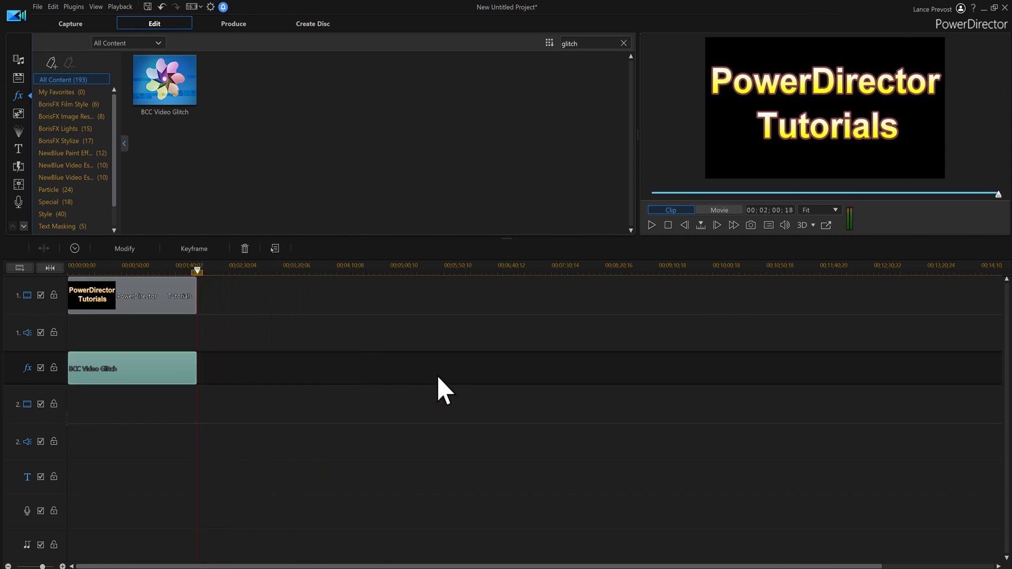
Preview the trimmed project and reopen the BCC Video Glitch settings.
click(669, 225)
click(653, 225)
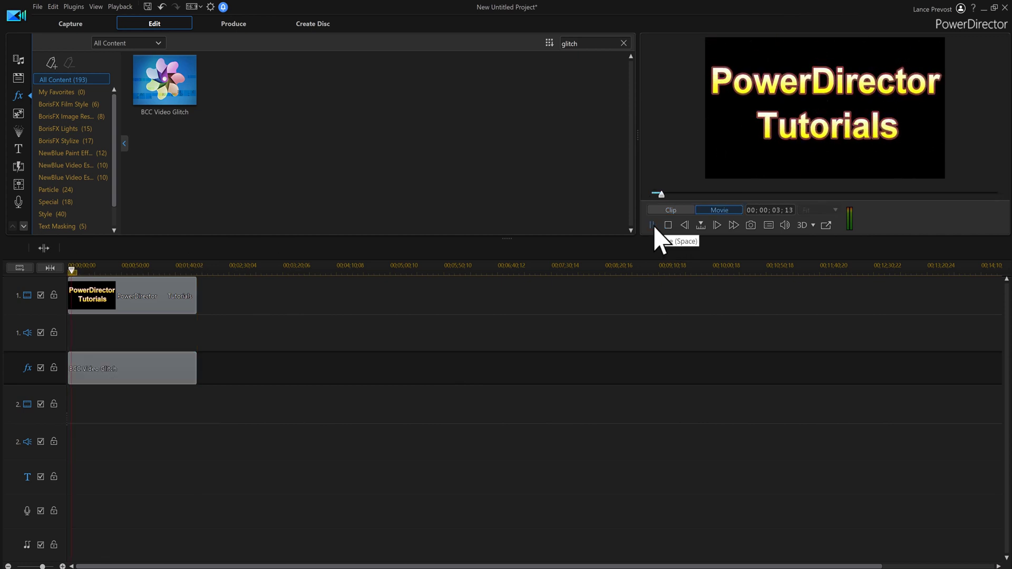
click(653, 227)
click(132, 368)
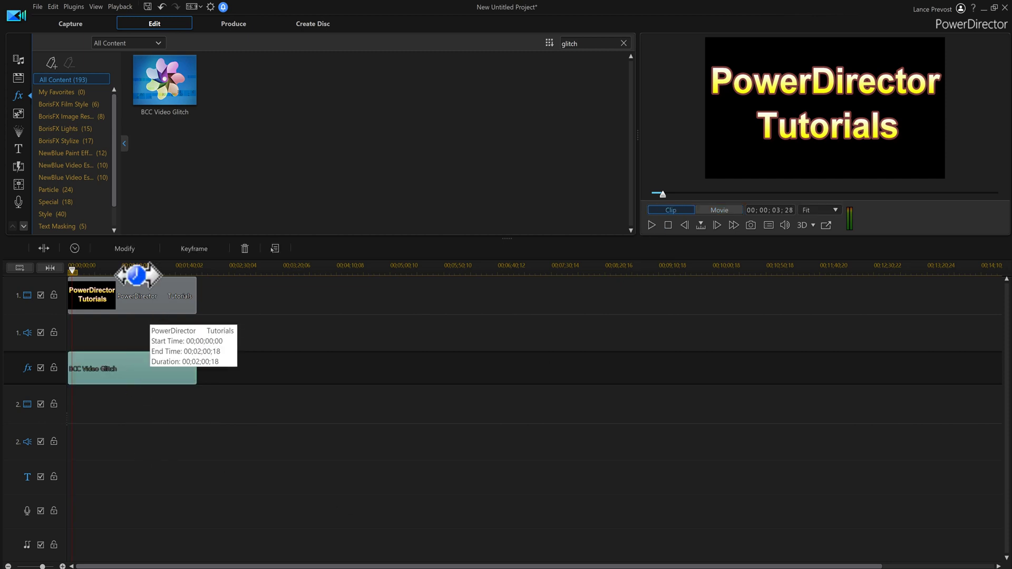
click(123, 249)
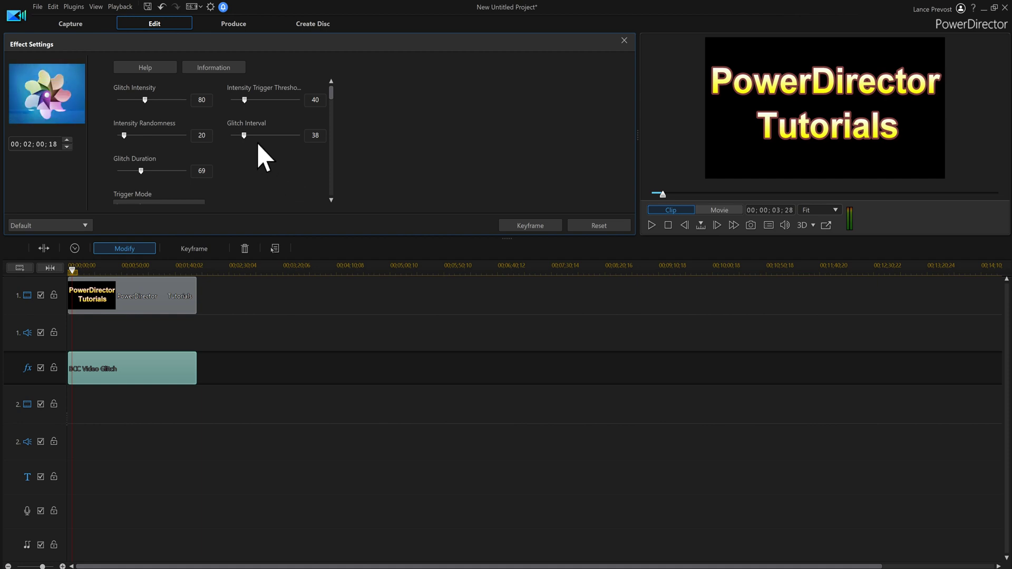
Lower Glitch Interval to 26, keeping the trigger mode at Automatic.
drag(245, 136, 240, 136)
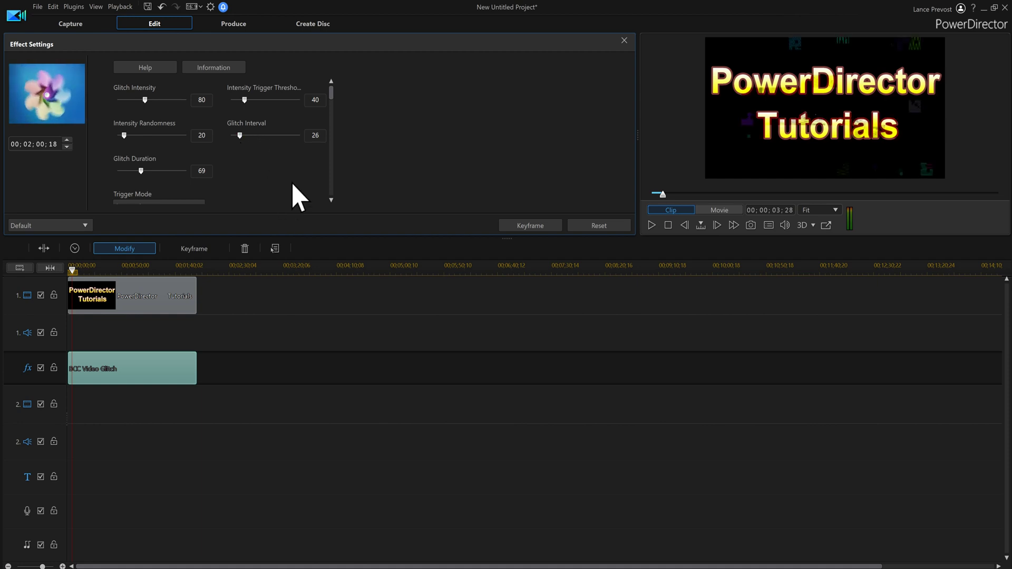
click(331, 200)
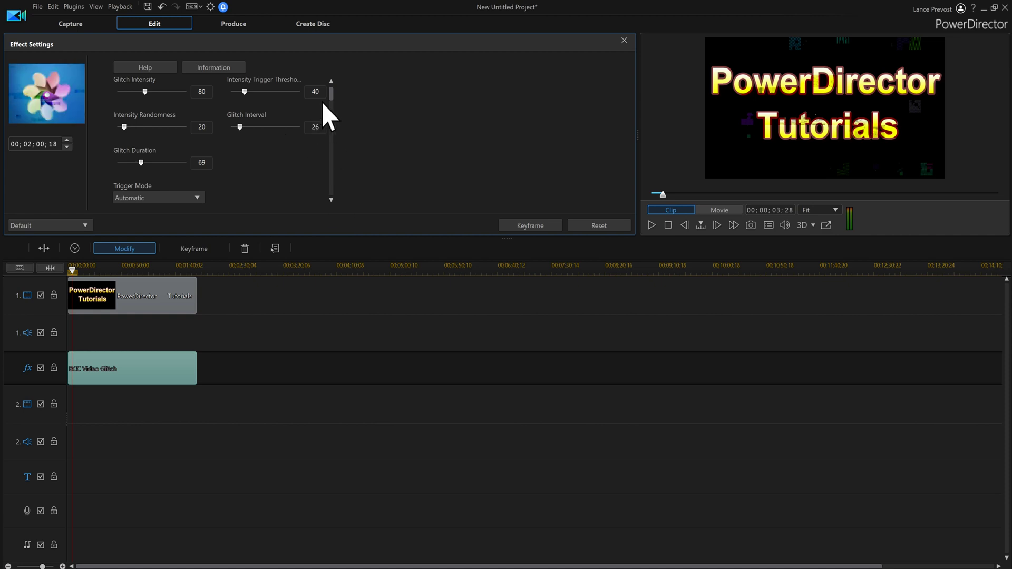
click(197, 198)
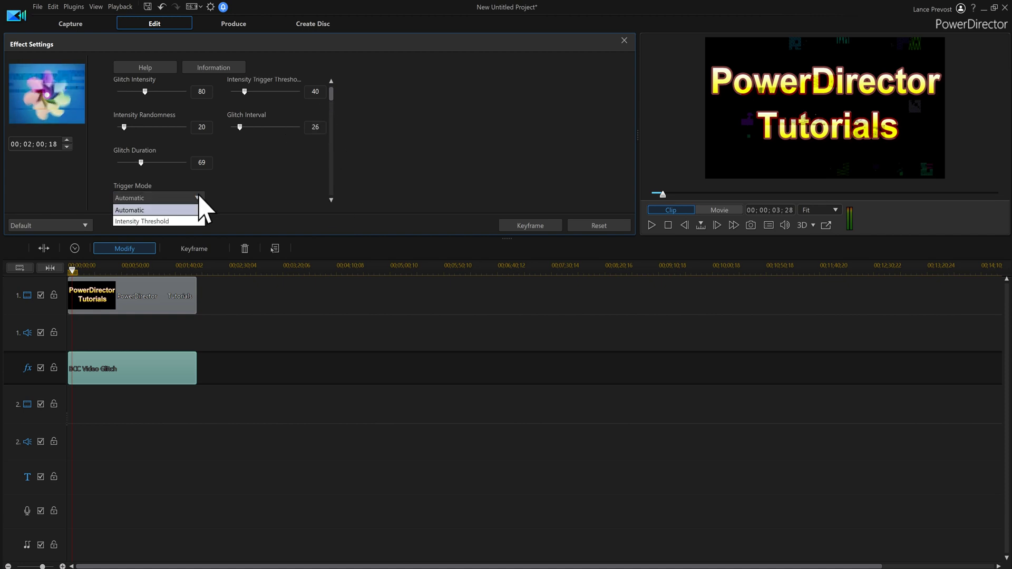
click(198, 198)
Raise Block Damage Intensity to 164 and Run Length to 154.
drag(333, 89, 333, 97)
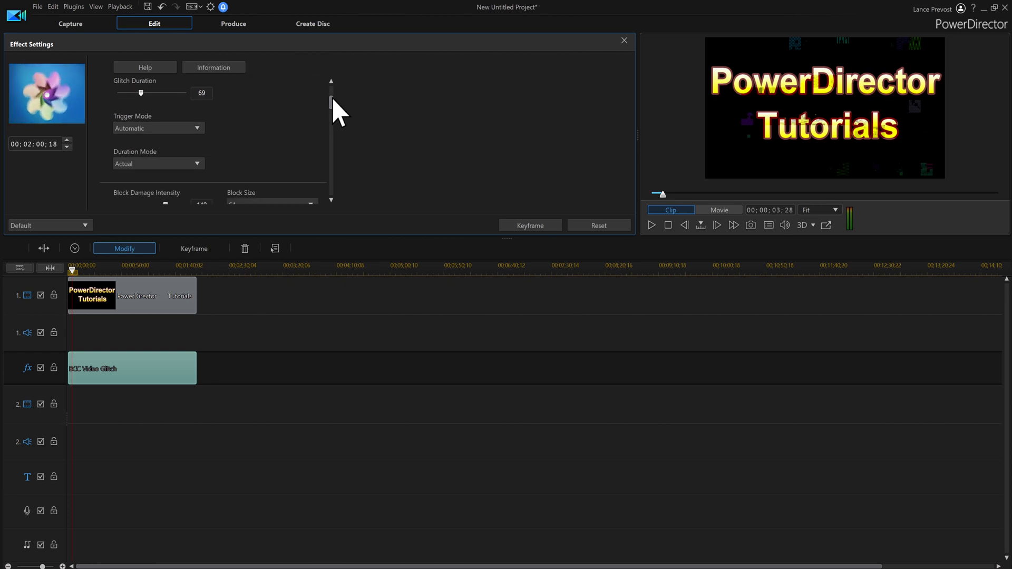
drag(332, 100, 335, 107)
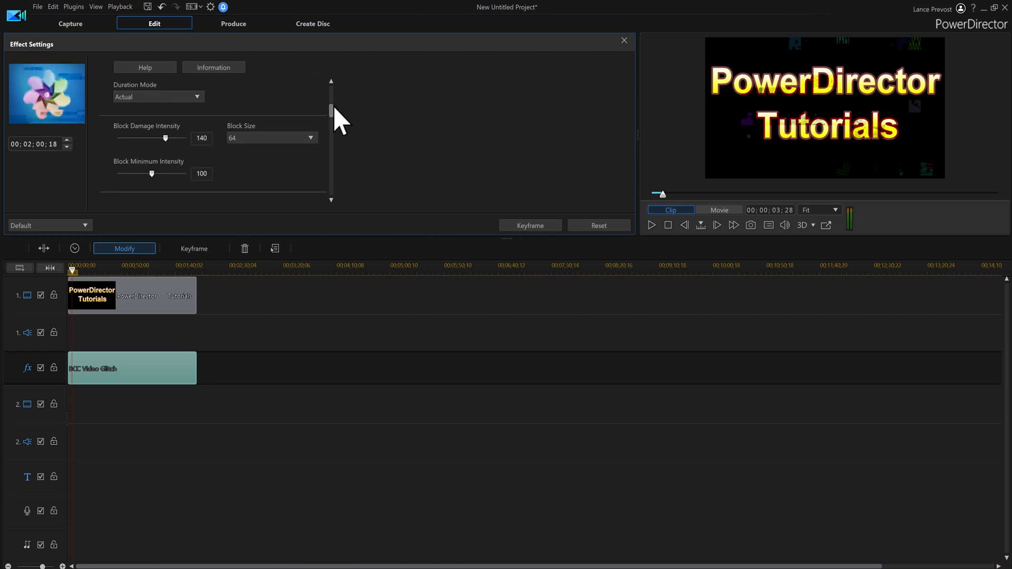
scroll(334, 106, down, 1)
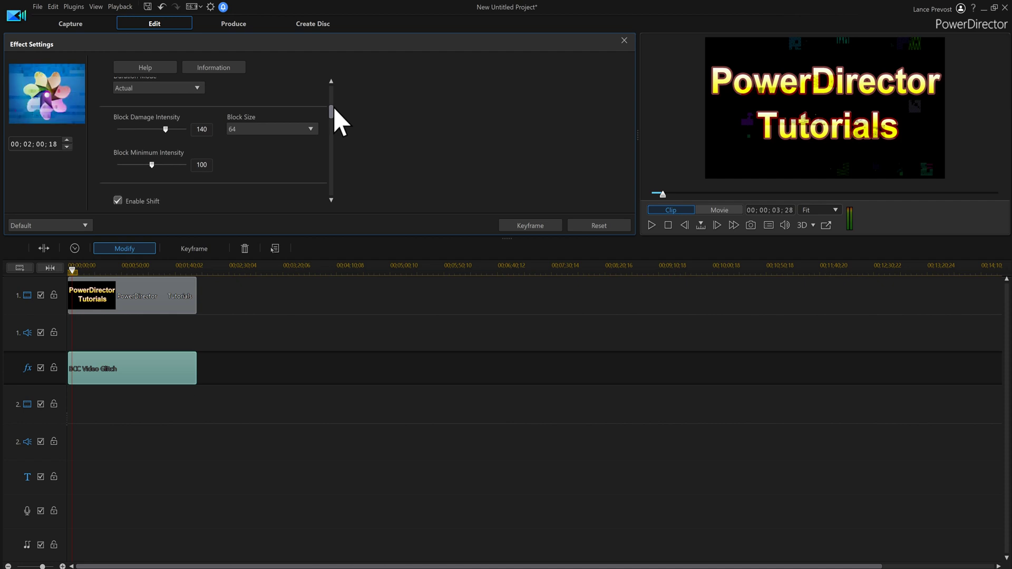
click(175, 129)
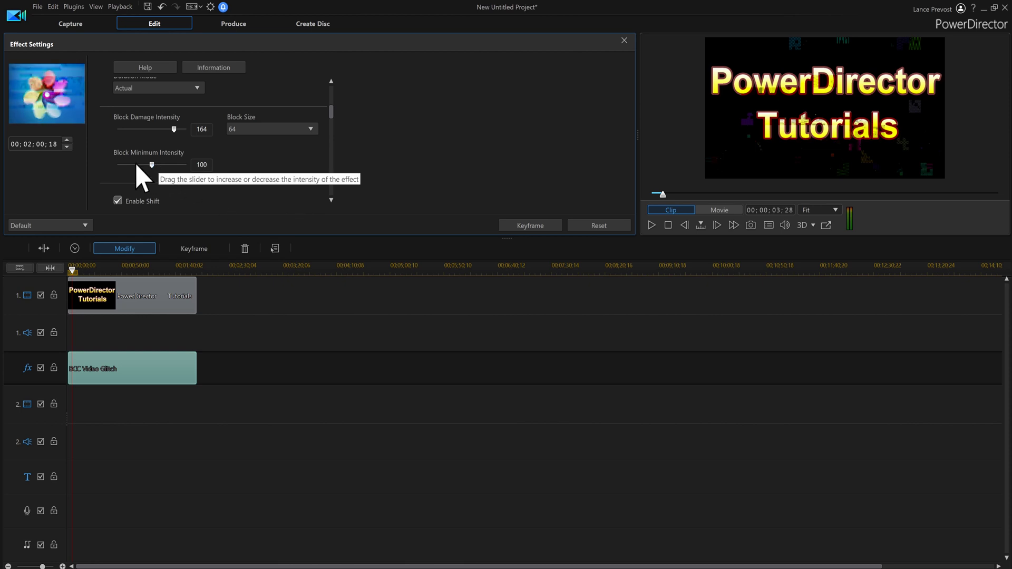
scroll(331, 120, down, 1)
scroll(331, 122, down, 1)
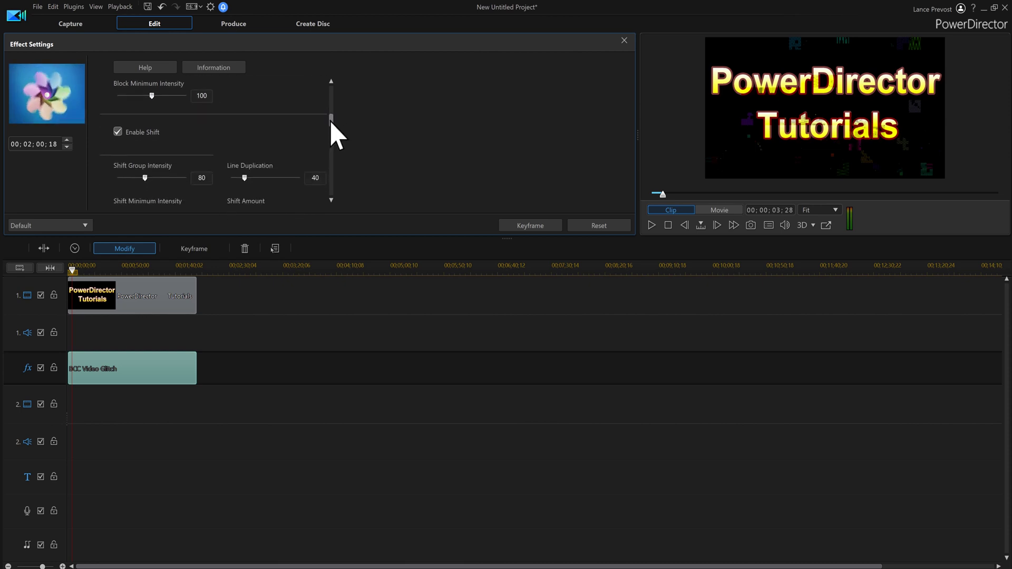
scroll(331, 123, down, 1)
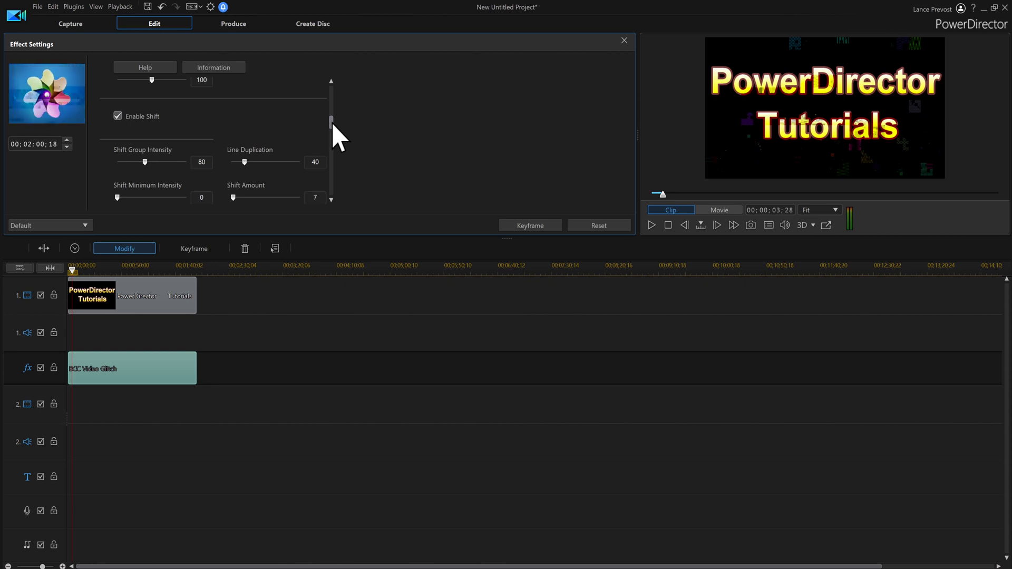
scroll(333, 126, down, 1)
scroll(338, 129, down, 3)
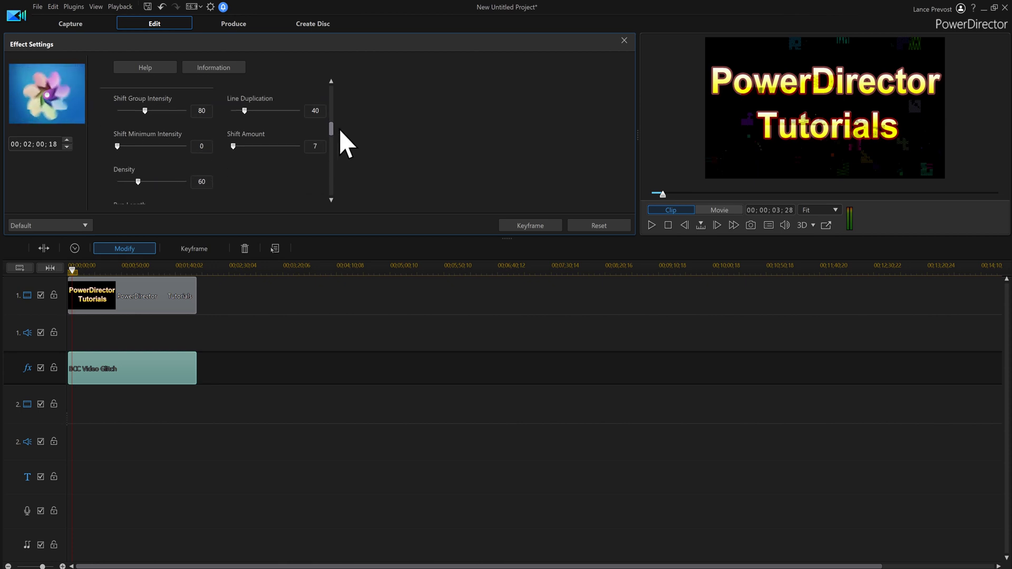
scroll(341, 133, down, 3)
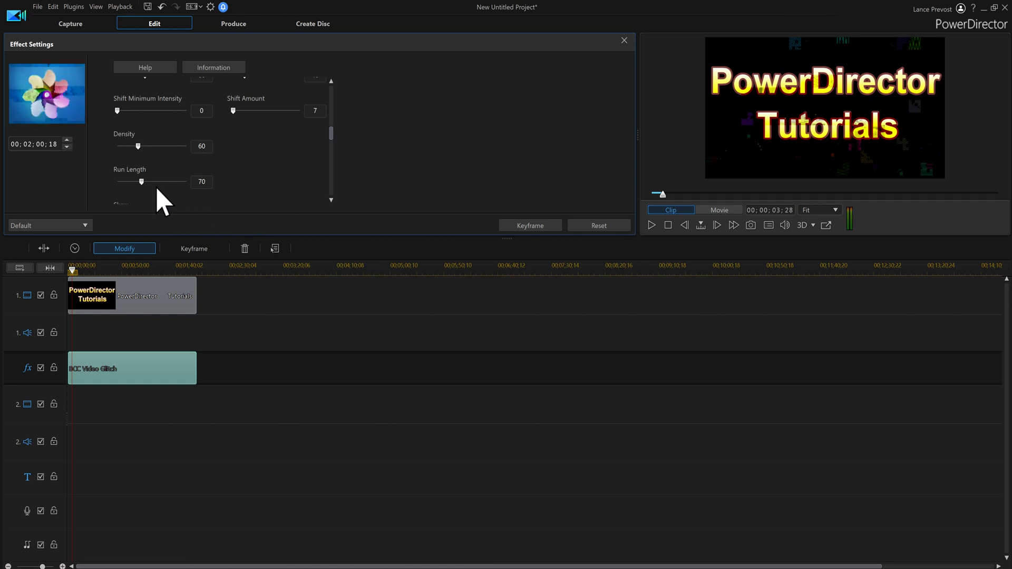
Preview the retuned glitch on the title.
click(651, 232)
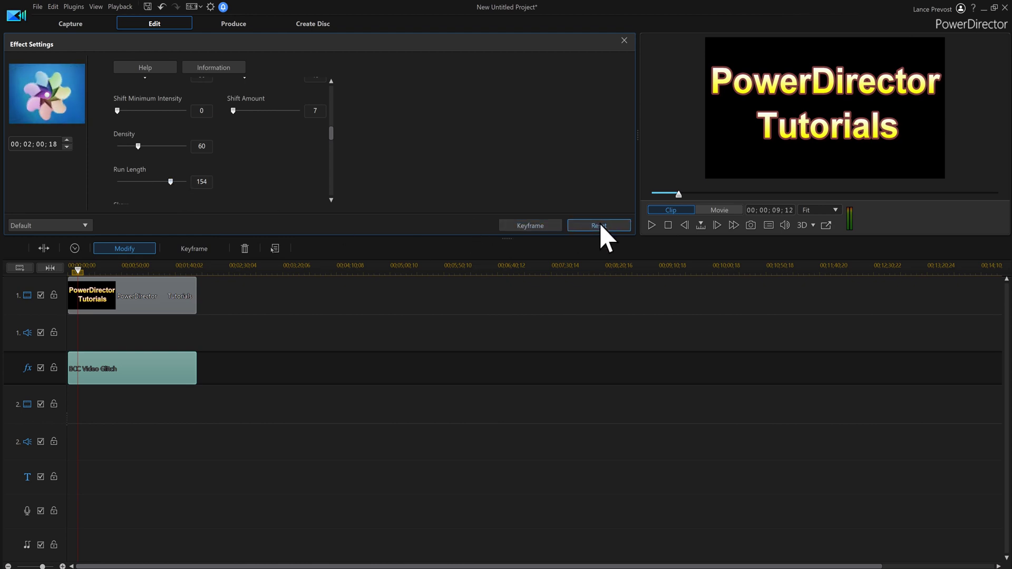
click(652, 232)
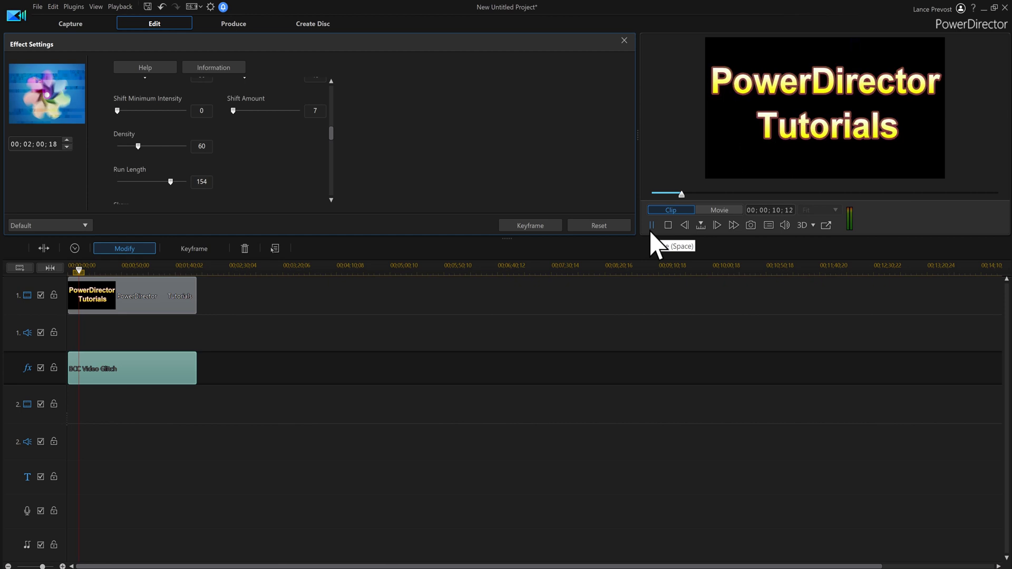
click(653, 234)
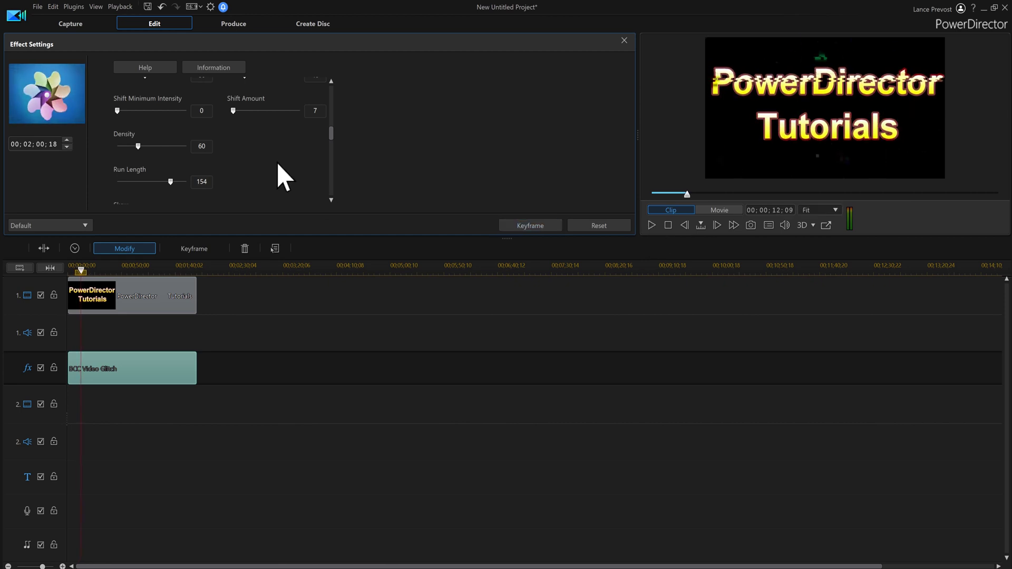
Raise the Jitter value and preview the title glitch from the start.
drag(331, 136, 331, 151)
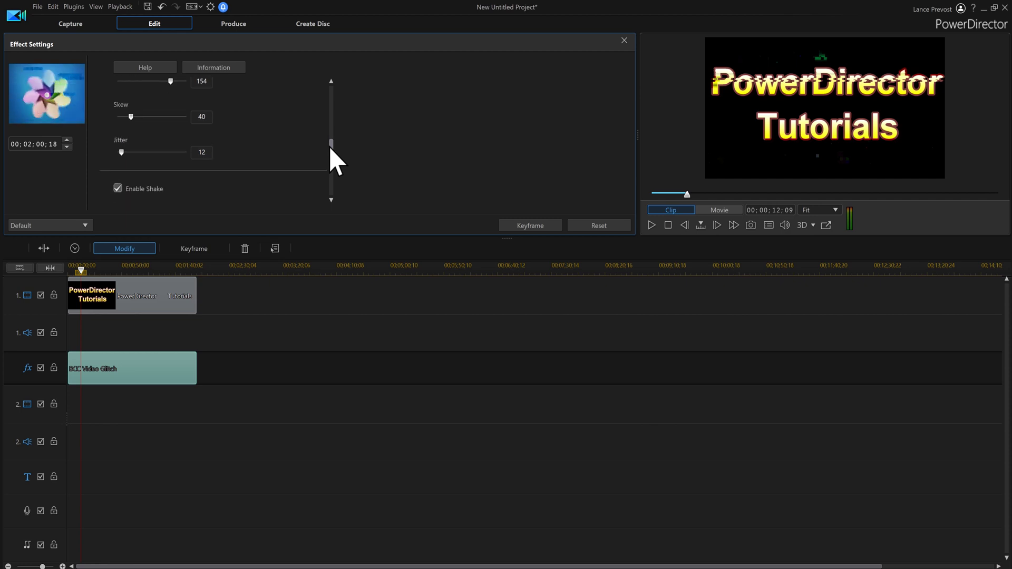
click(141, 153)
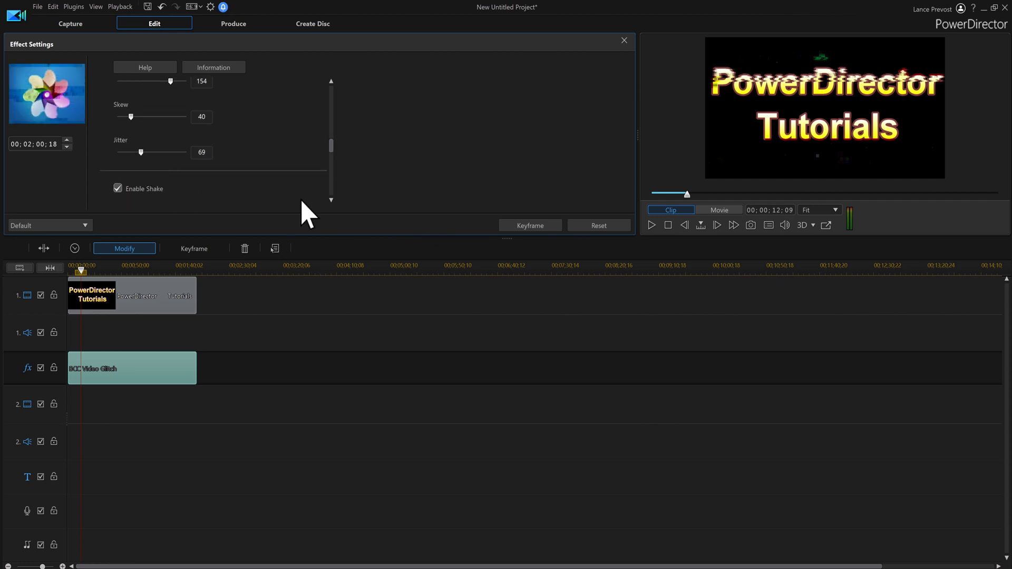
click(652, 225)
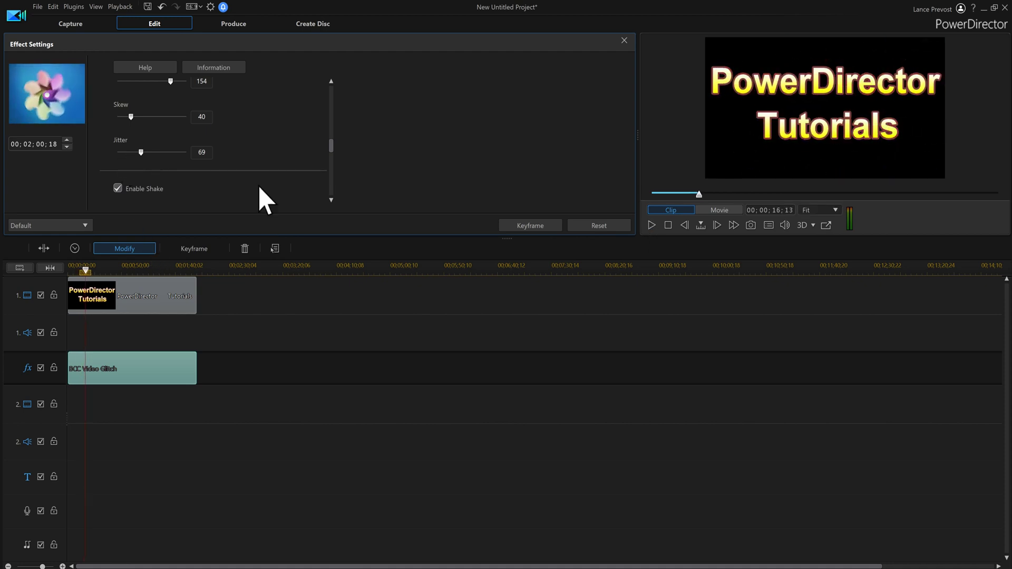
click(668, 225)
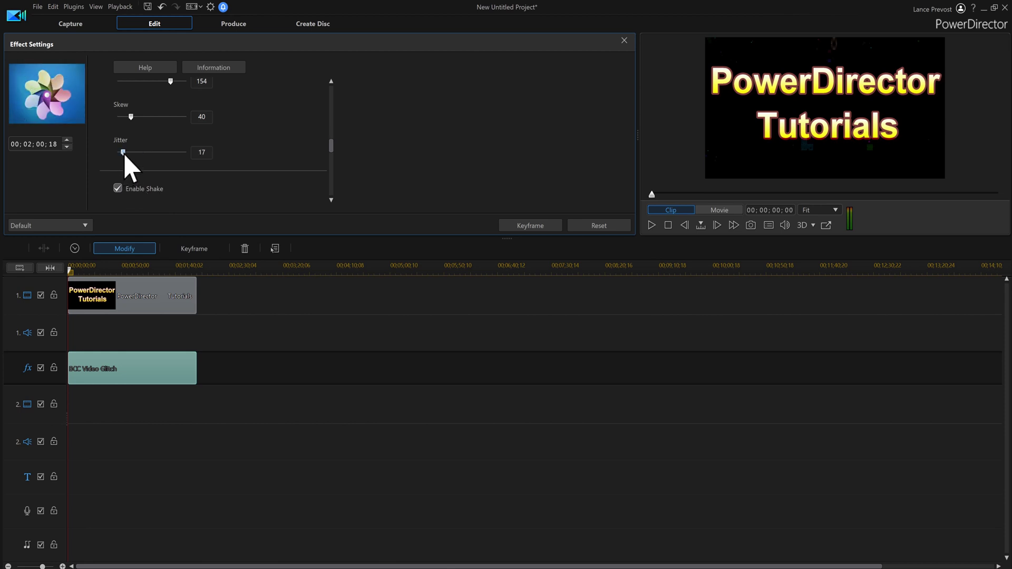
click(652, 226)
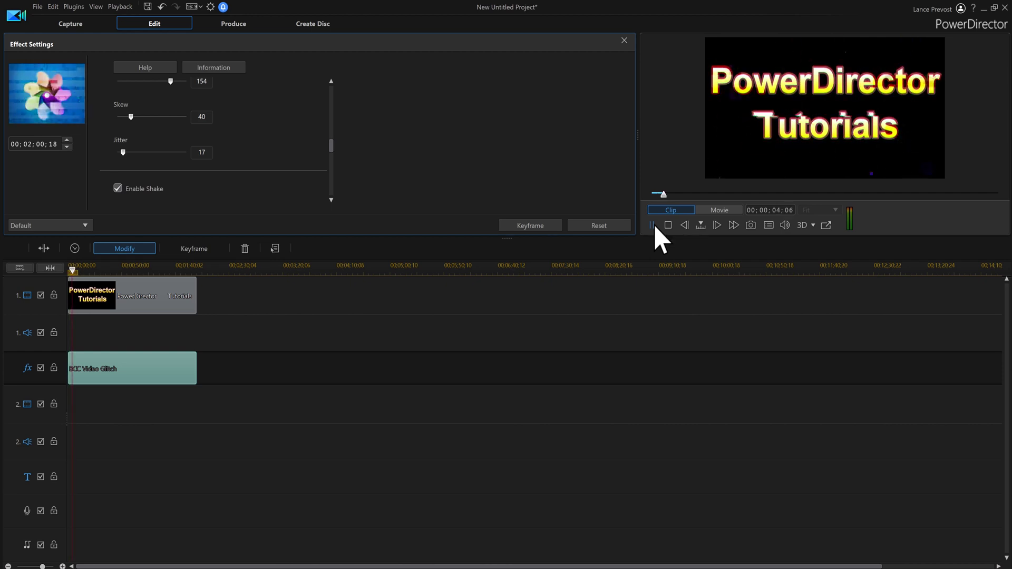
click(654, 226)
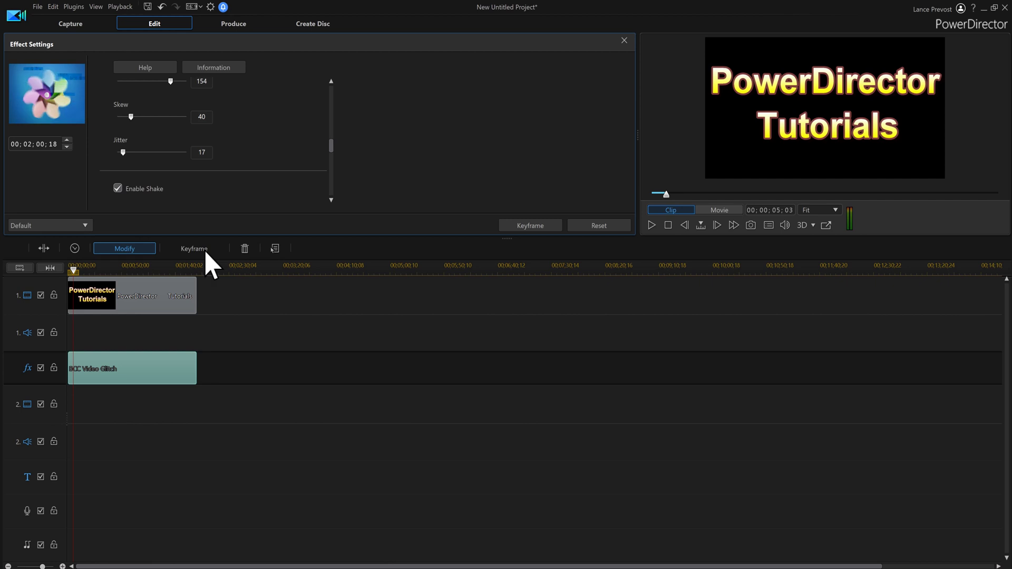
Turn Enable Shake off for a preview, then switch it back on.
click(118, 188)
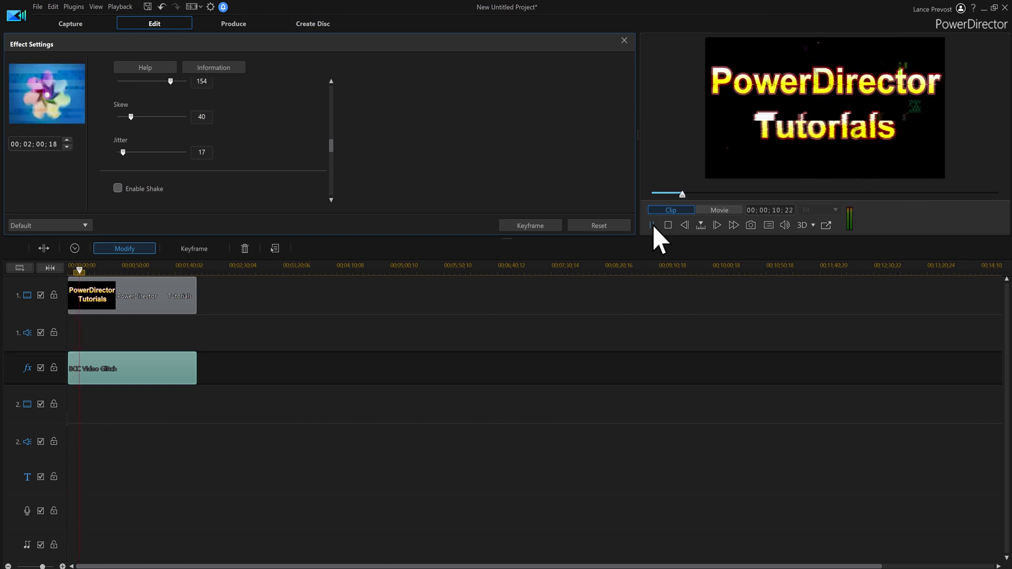
click(654, 224)
click(117, 189)
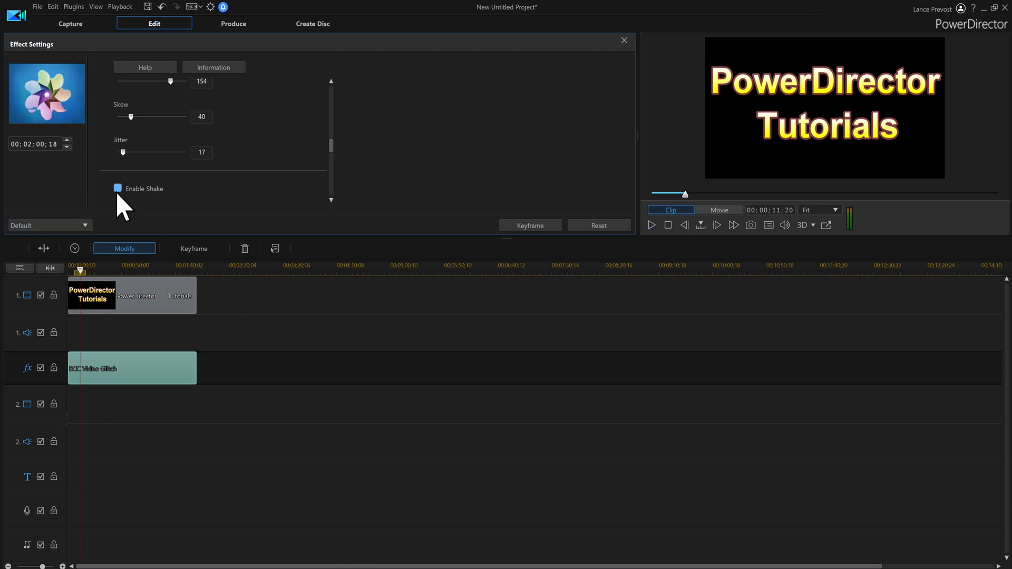
Preview the Crazy Block Shifts and Flickering Shift Thin Lines presets.
click(81, 227)
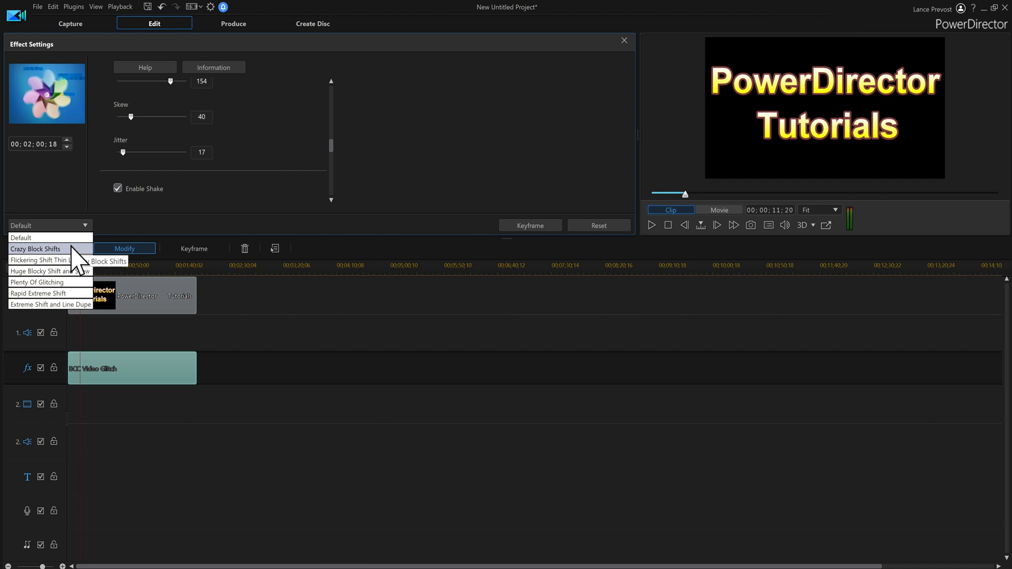
click(72, 249)
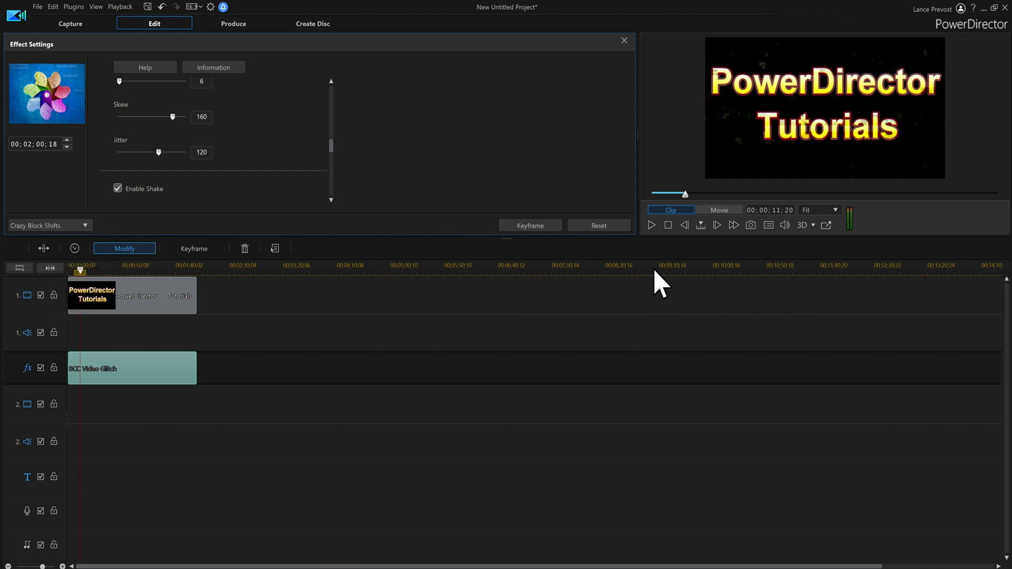
click(652, 227)
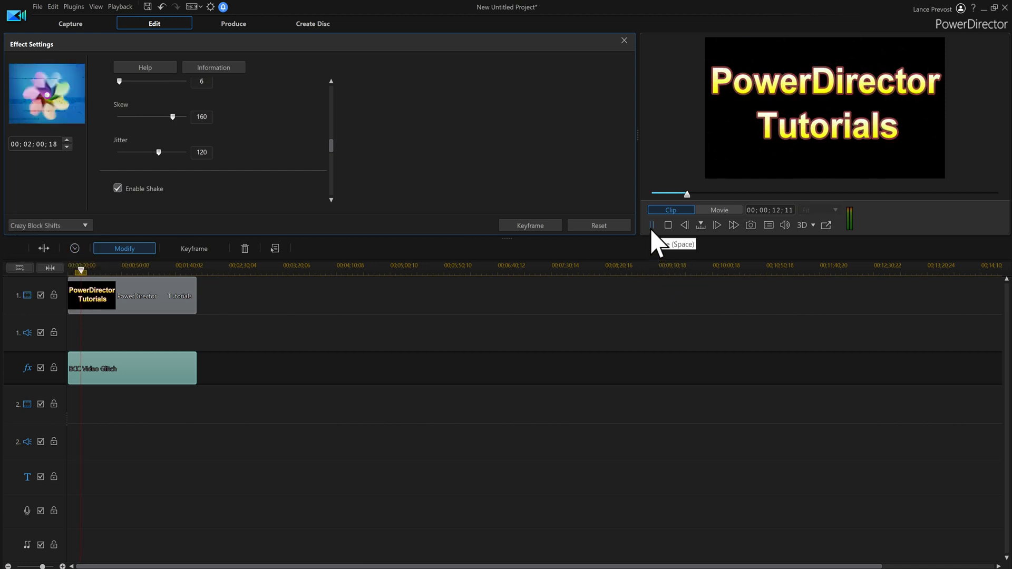
click(652, 227)
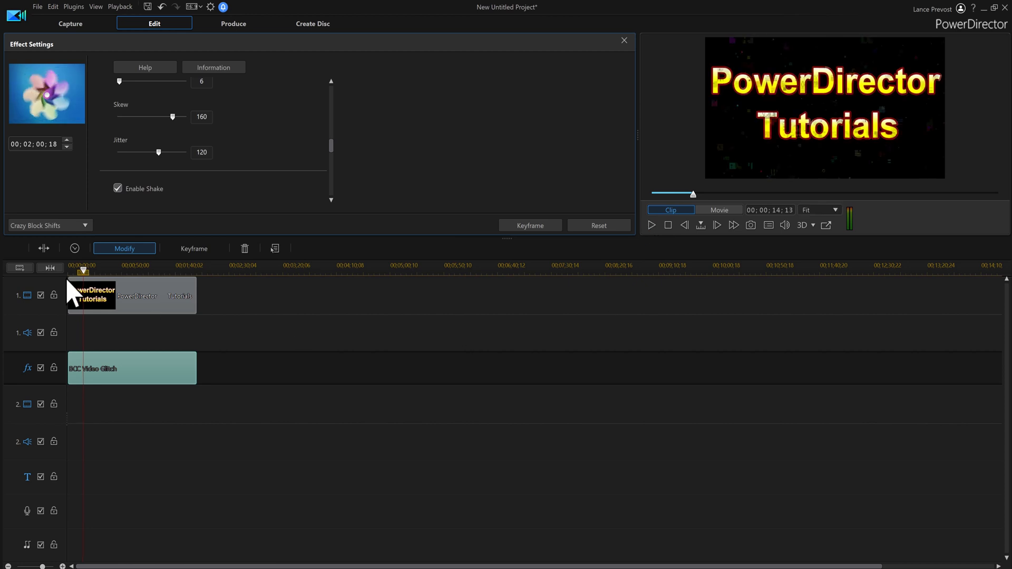
click(46, 237)
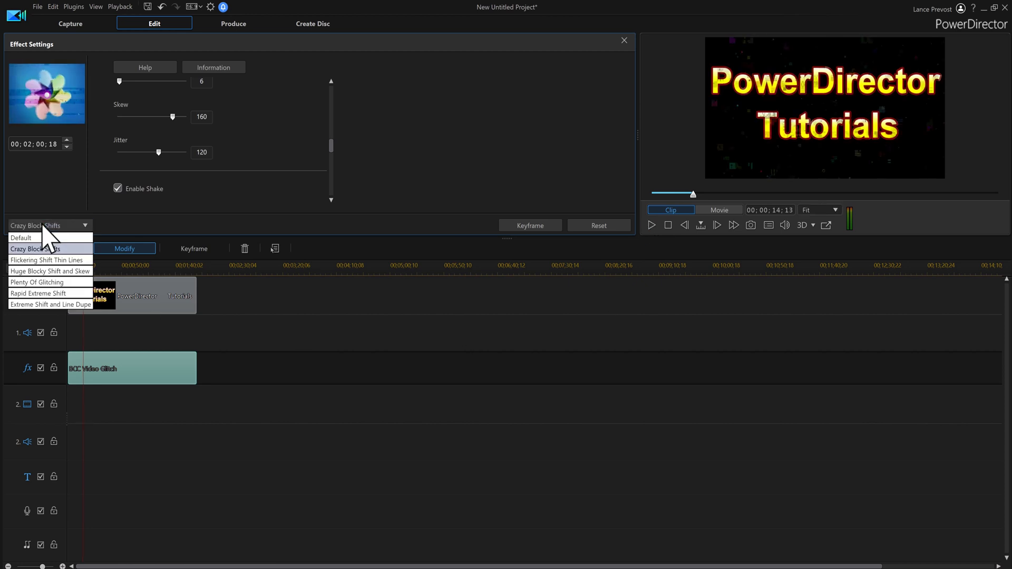
click(46, 260)
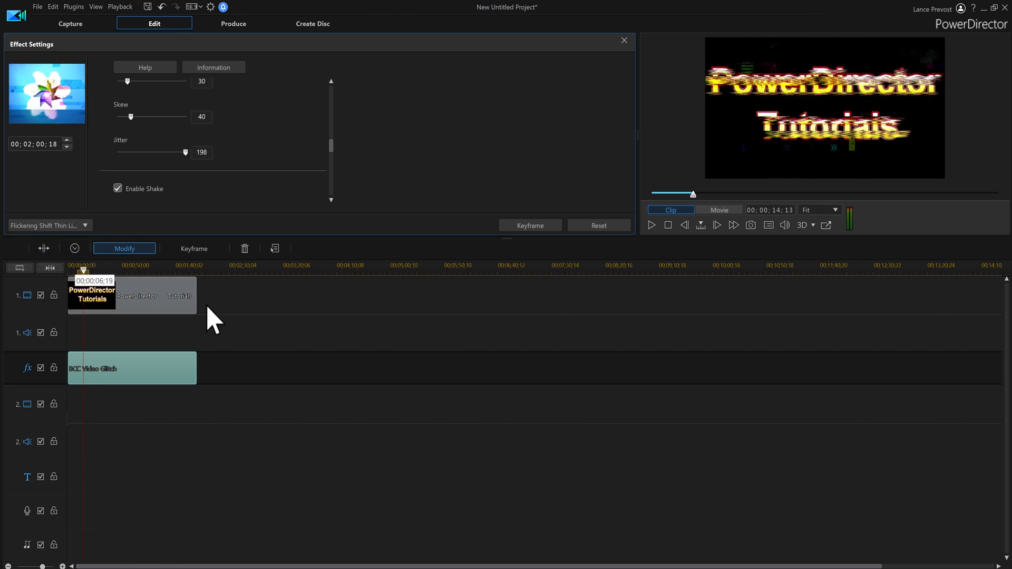
click(653, 225)
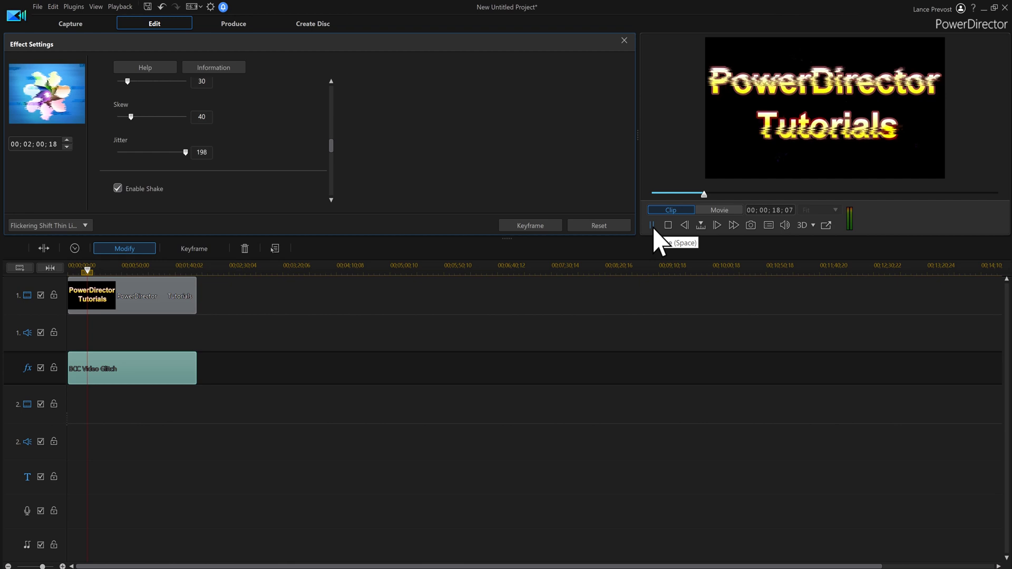
key(space)
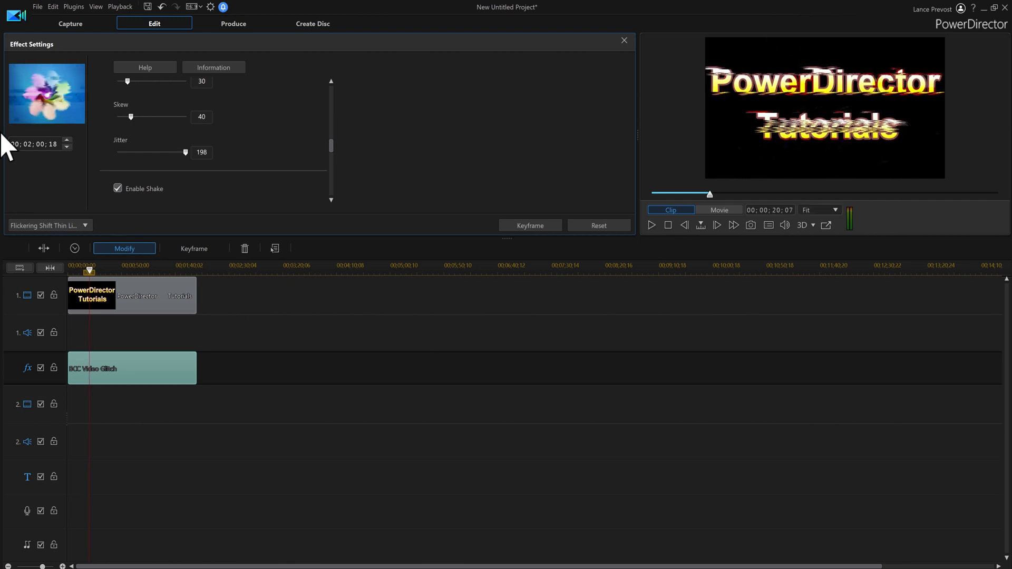
Preview the Huge Blocky Shift and Skew and Plenty Of Glitching presets.
click(42, 223)
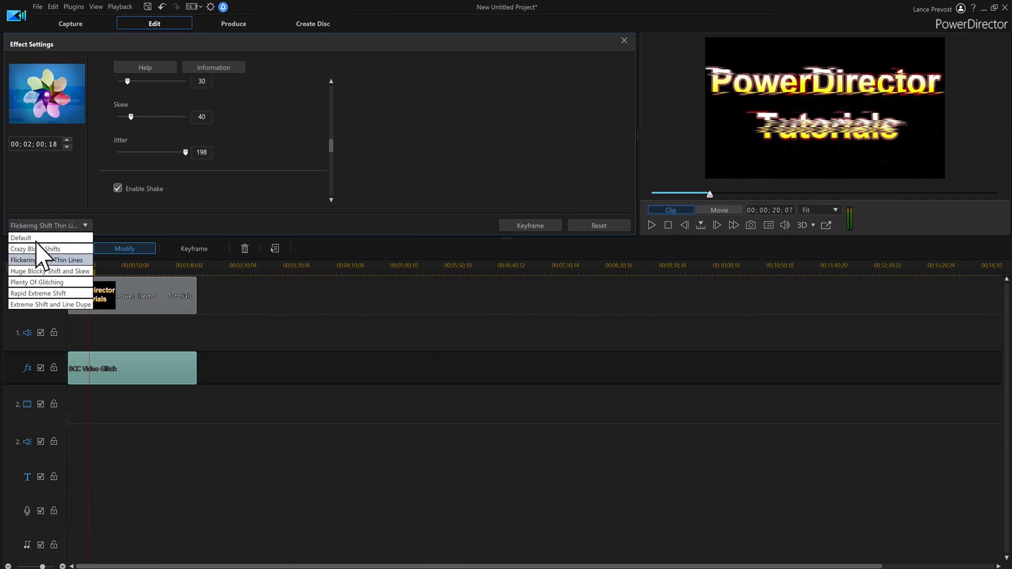
click(51, 271)
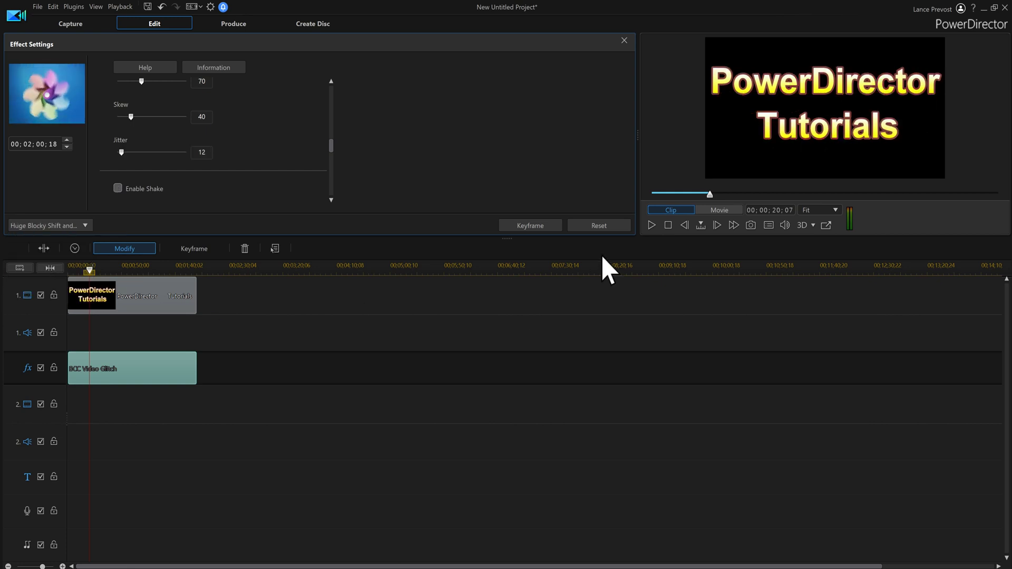
click(651, 227)
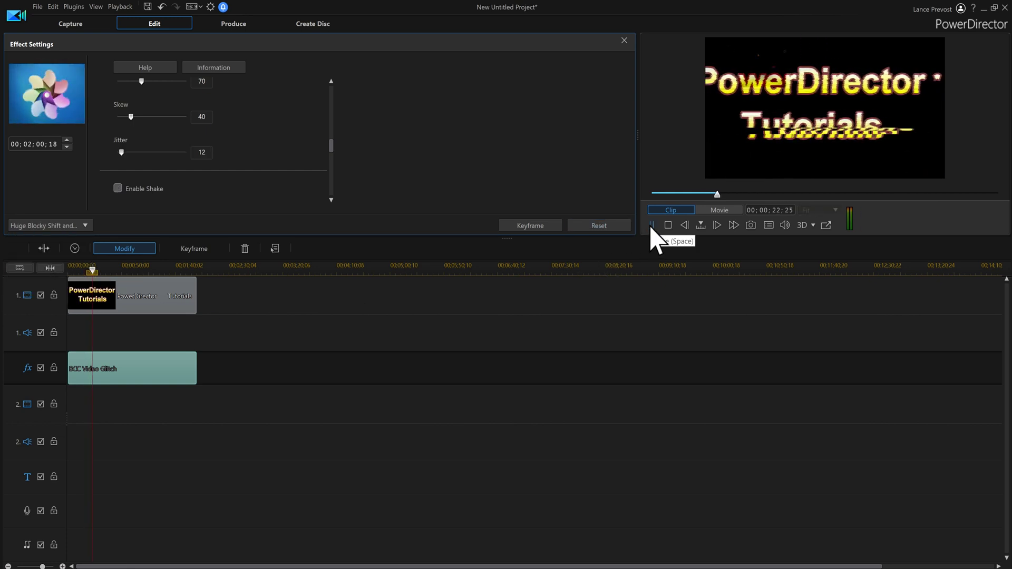
click(652, 227)
click(62, 229)
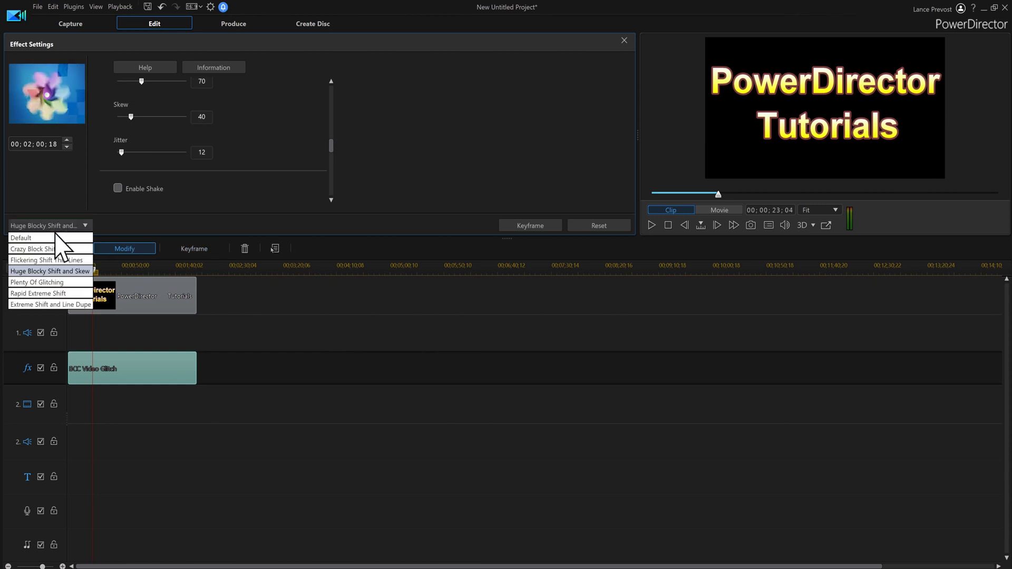
click(54, 283)
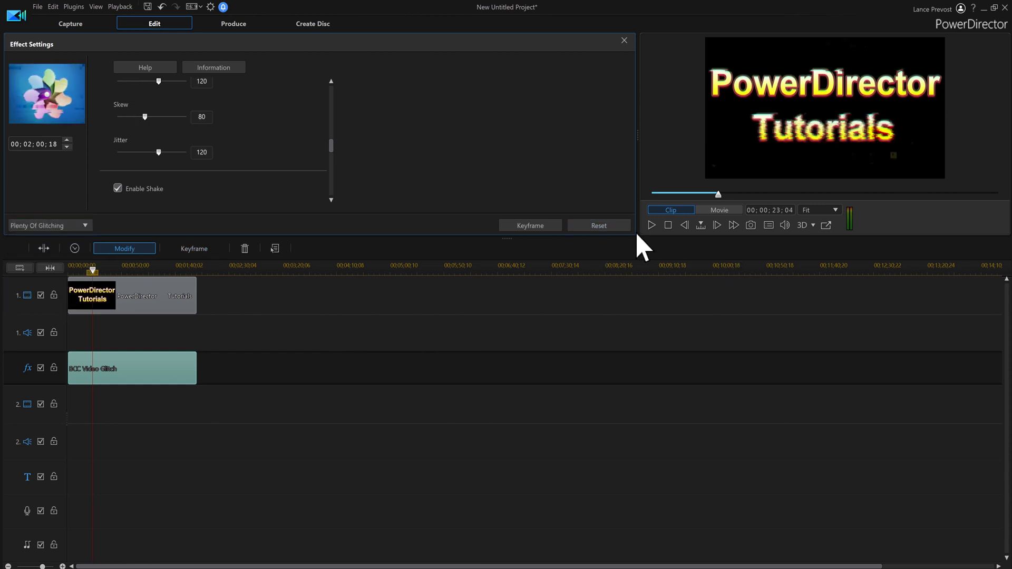
click(653, 226)
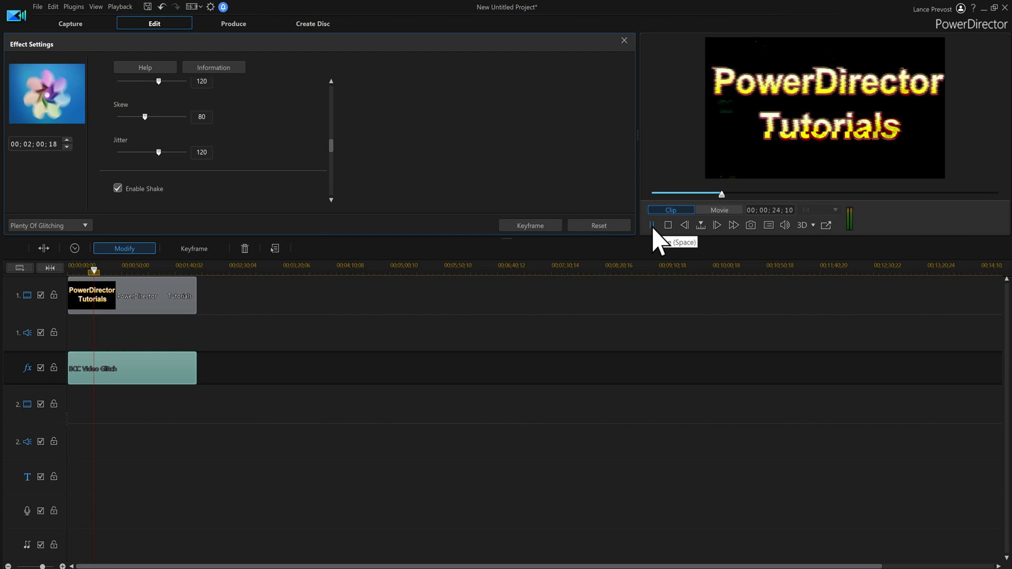
click(653, 227)
Try Extreme Shift and Line Dupe, then return to Plenty Of Glitching and play it.
click(62, 228)
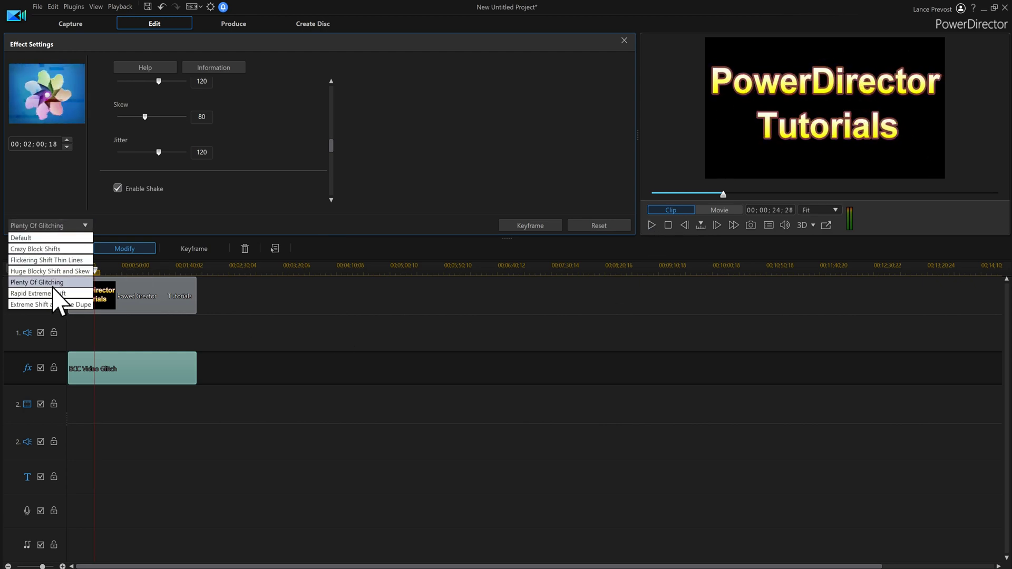
click(51, 305)
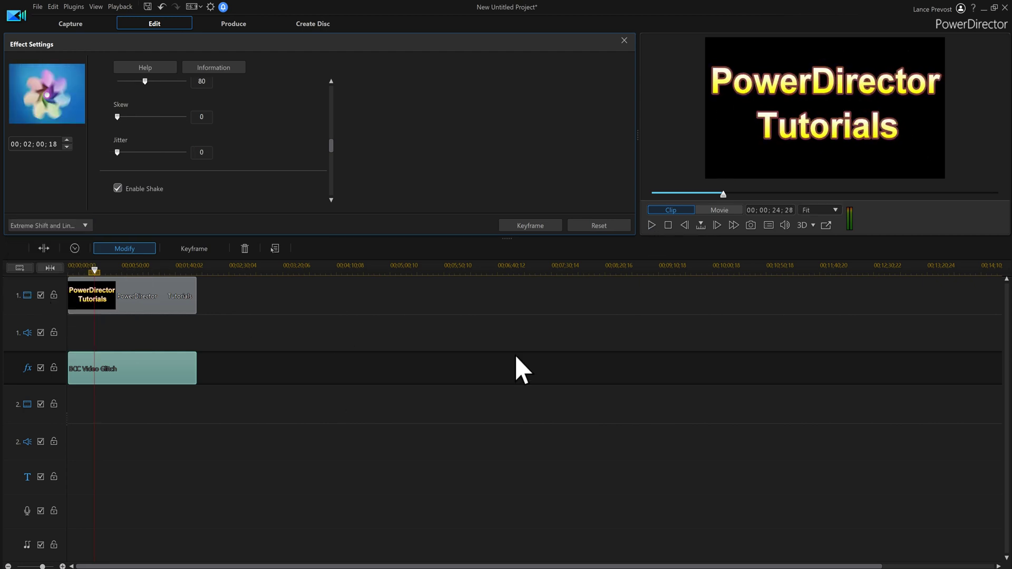
click(652, 226)
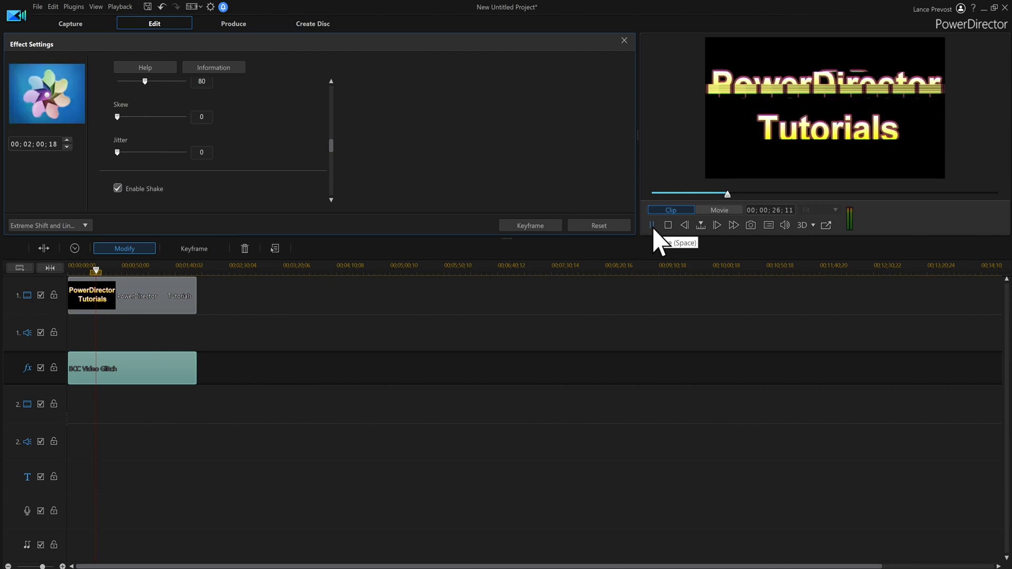
click(654, 226)
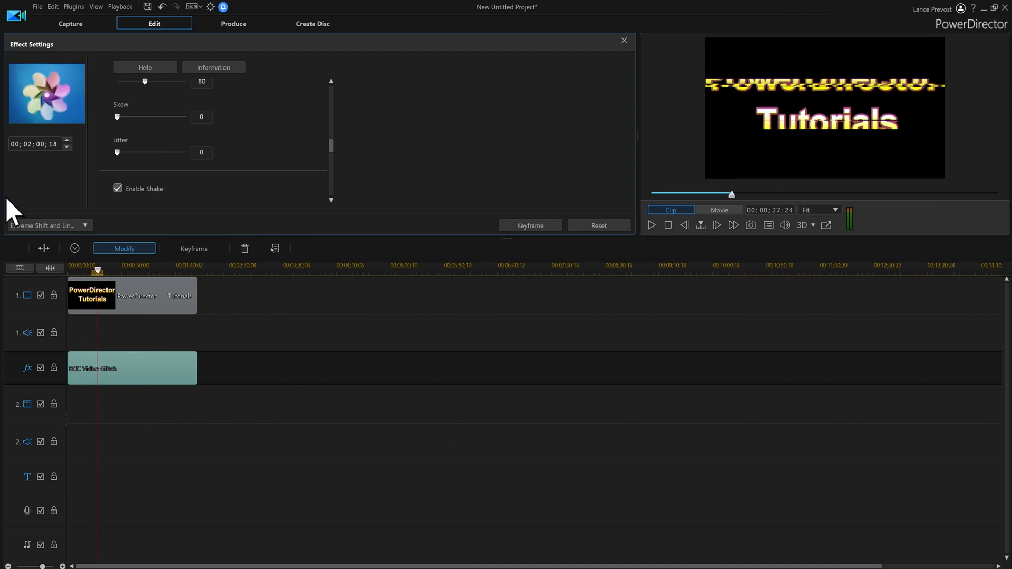
click(55, 226)
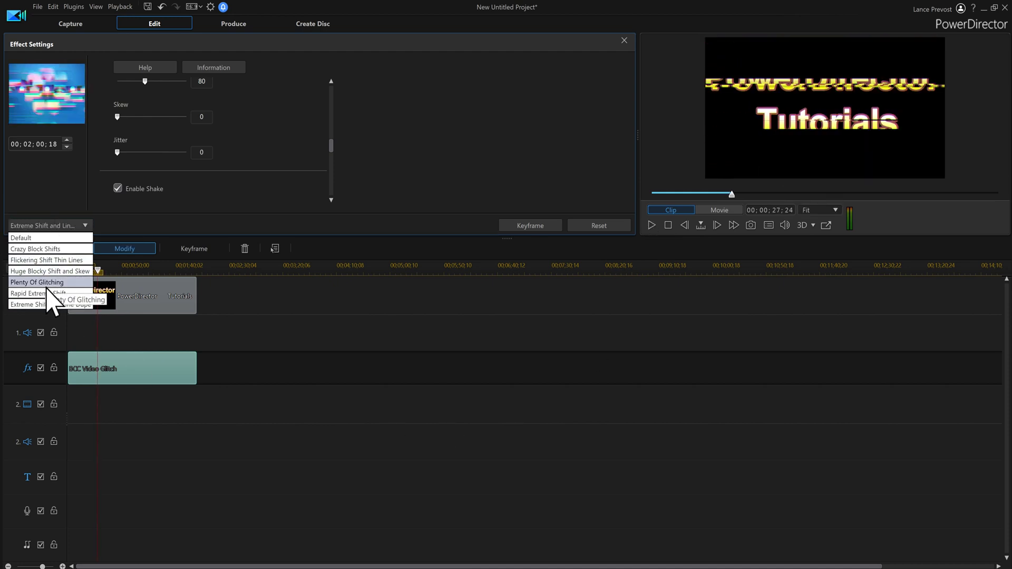
click(46, 283)
click(652, 226)
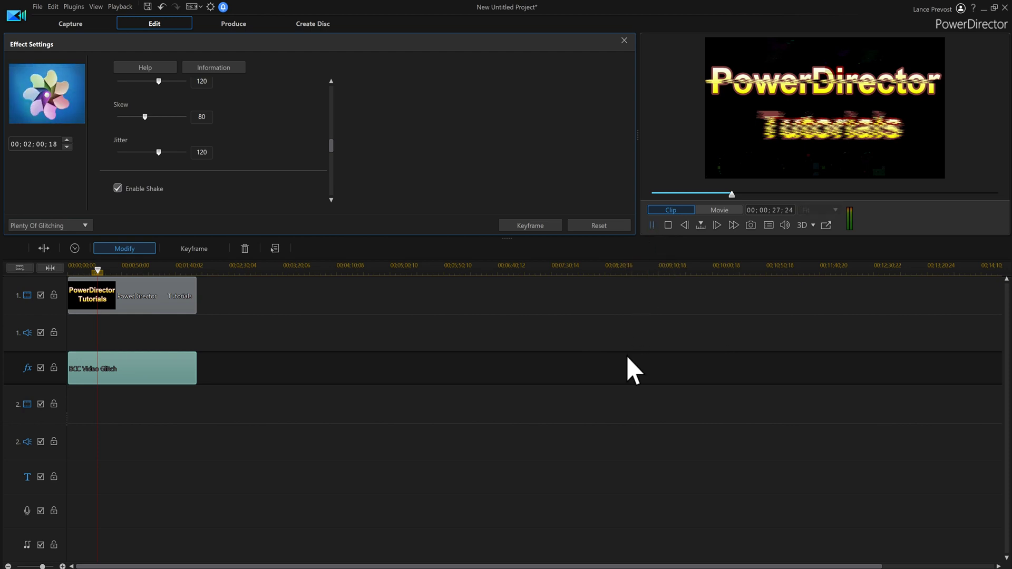